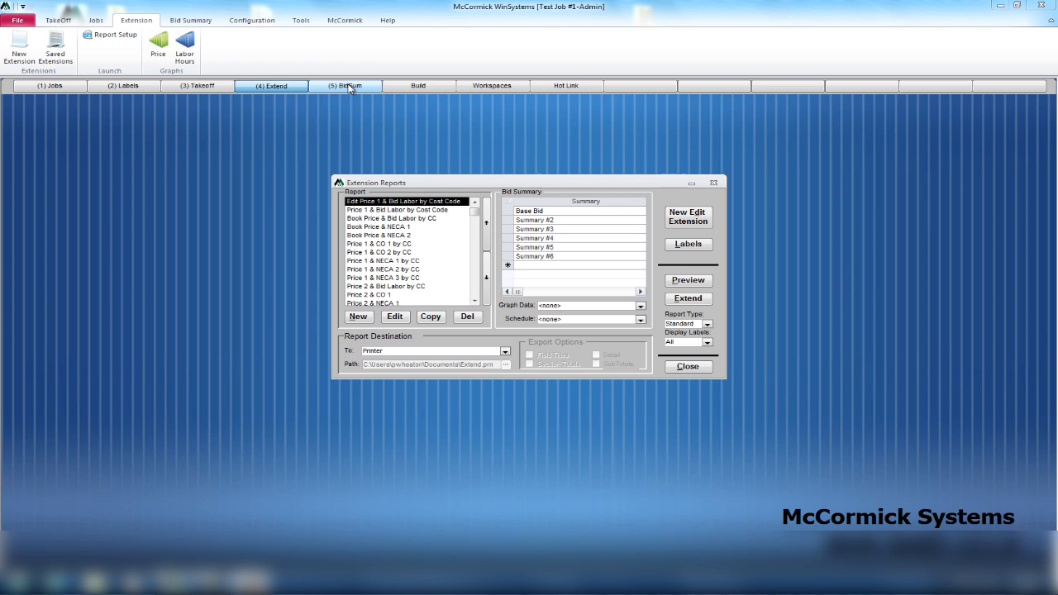
# Open the job's Bid Summary and view the Labor tab showing 273.33 total labor hours.
pyautogui.click(349, 86)
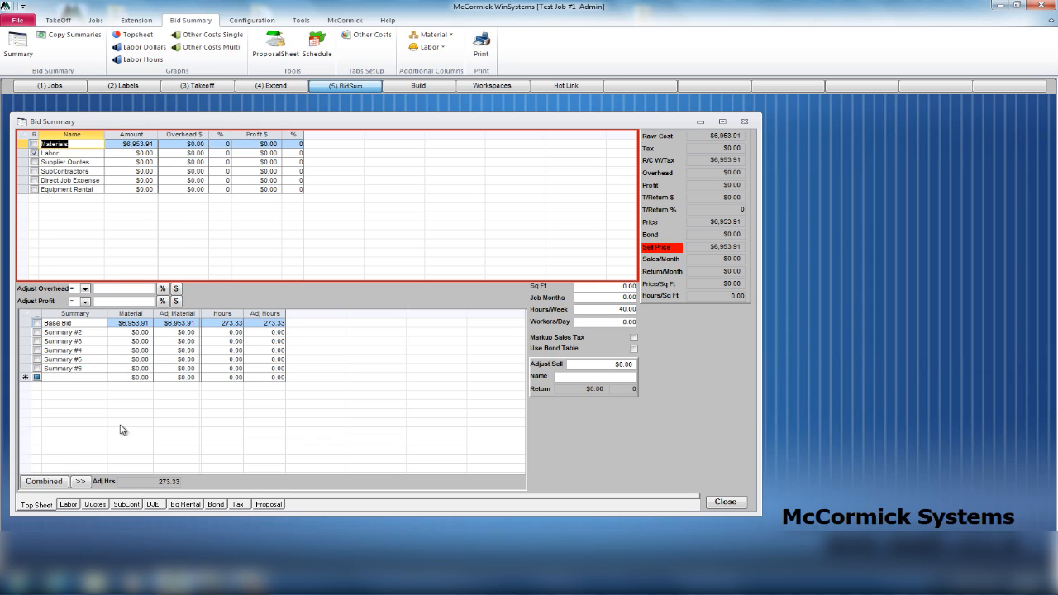
pyautogui.click(69, 505)
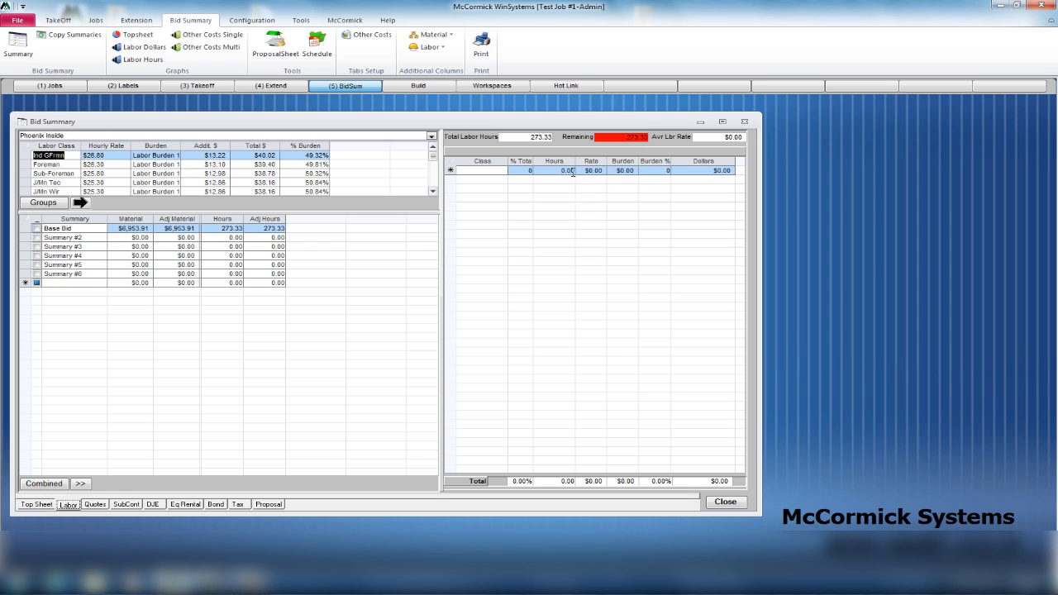
# Enlarge the labor class list and bring up Labor Groups with Phoenix Inside rates and burdens.
pyautogui.moveTo(339, 215); pyautogui.dragTo(215, 255)
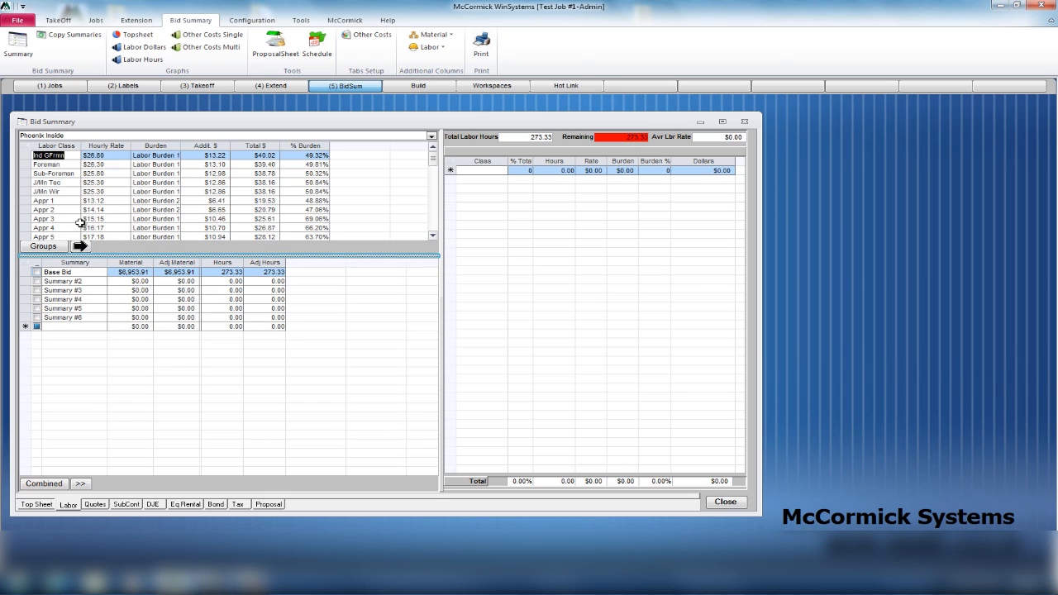
pyautogui.click(44, 247)
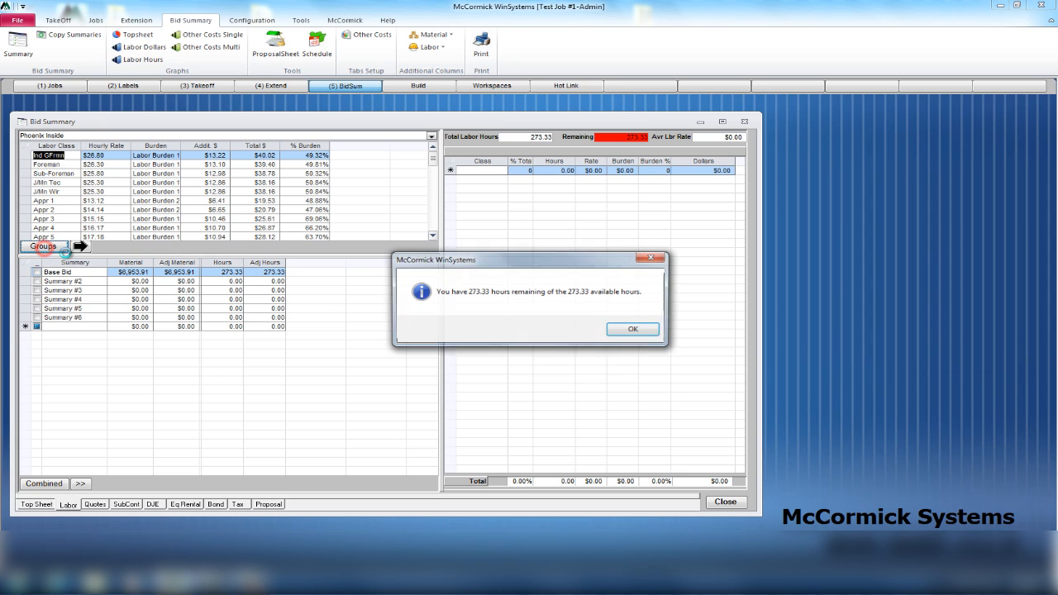
pyautogui.click(637, 333)
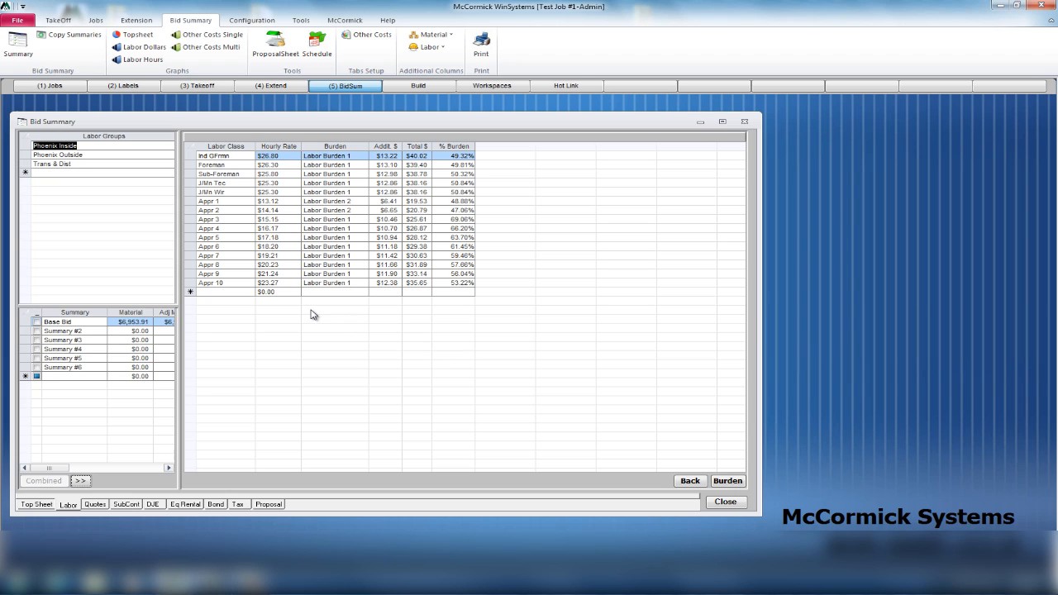
# Add Foreman ($26.30 rate) and Appr 1 ($13.12 rate) to the job's labor distribution.
pyautogui.click(70, 504)
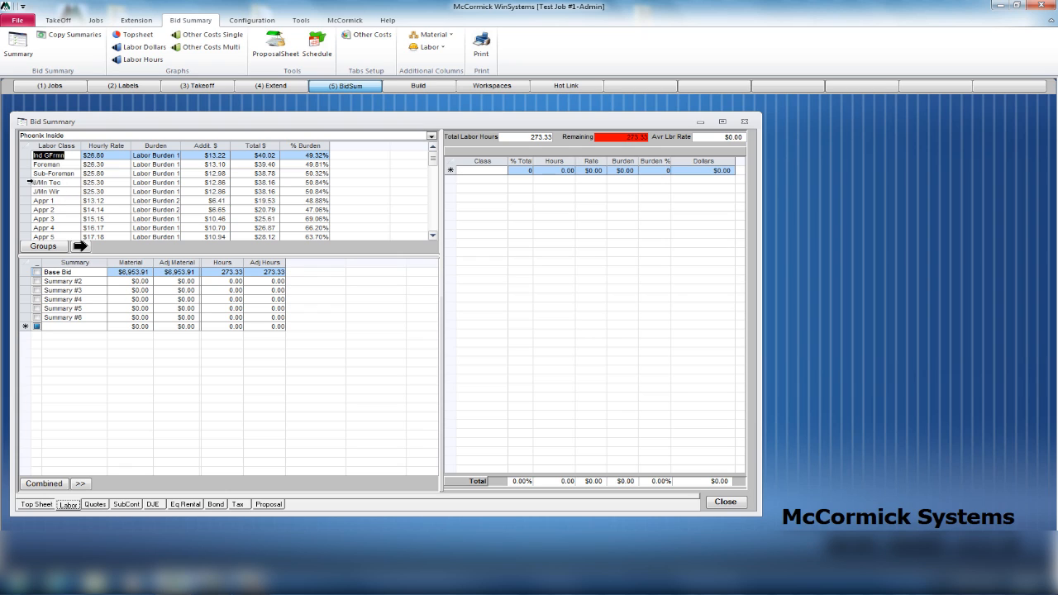
pyautogui.click(27, 165)
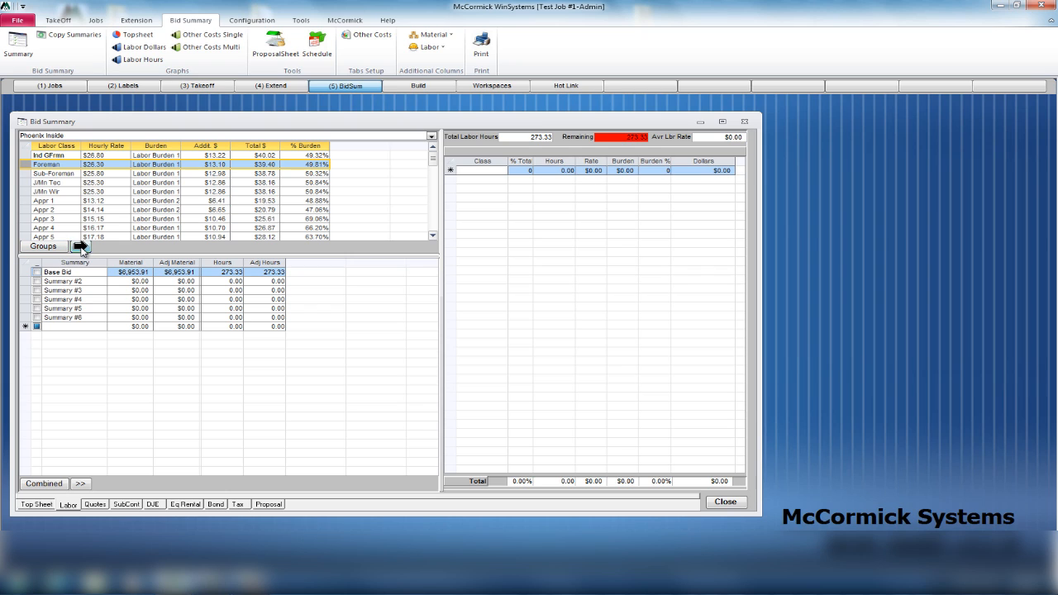
pyautogui.click(81, 247)
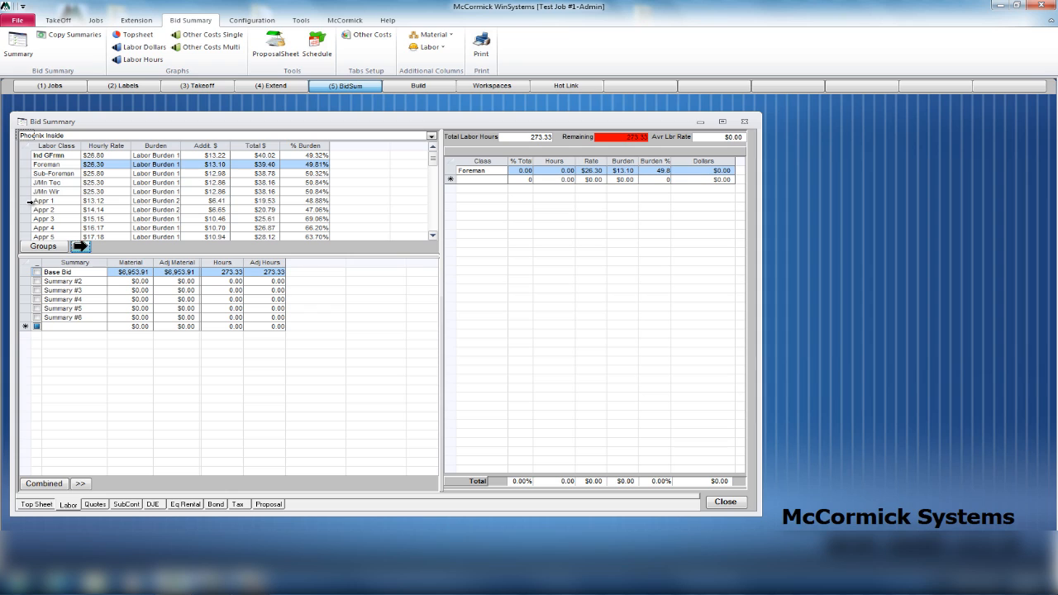
pyautogui.click(29, 200)
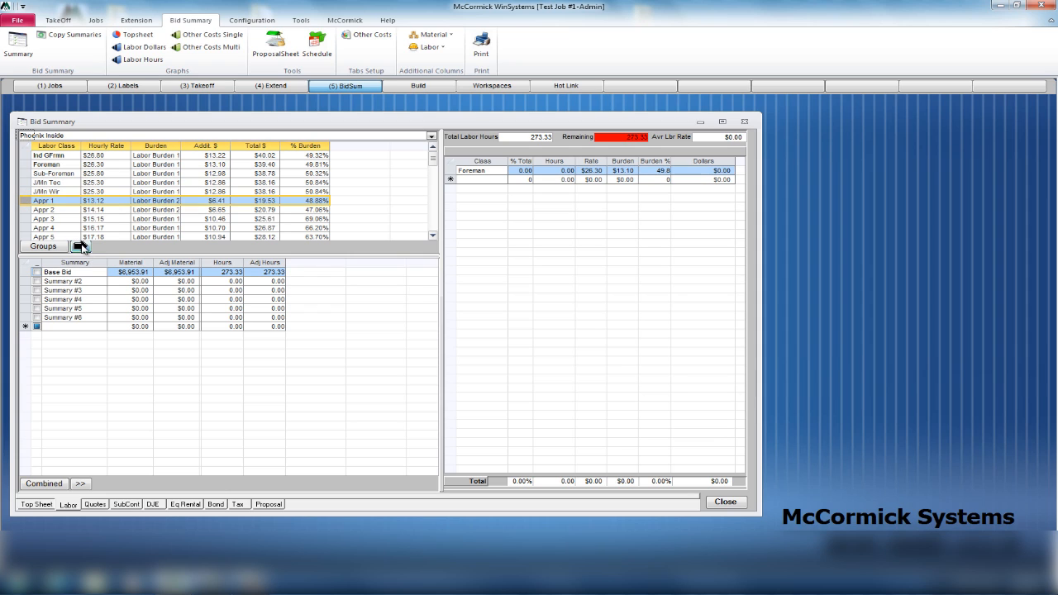
pyautogui.click(80, 246)
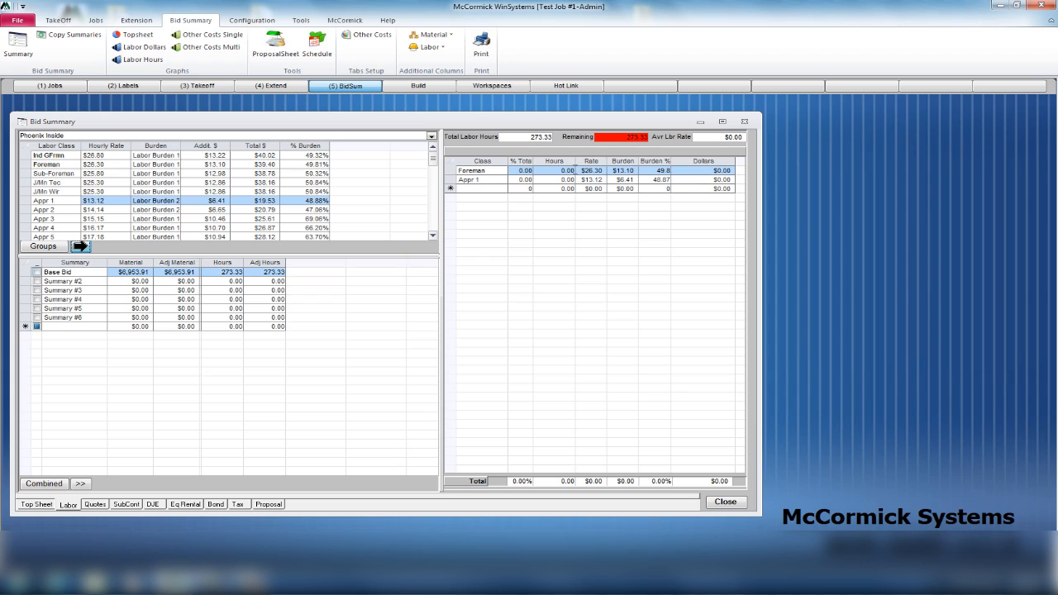
# Give Foreman and Appr 1 50% of total hours each, 136.67 hours apiece.
pyautogui.click(519, 170)
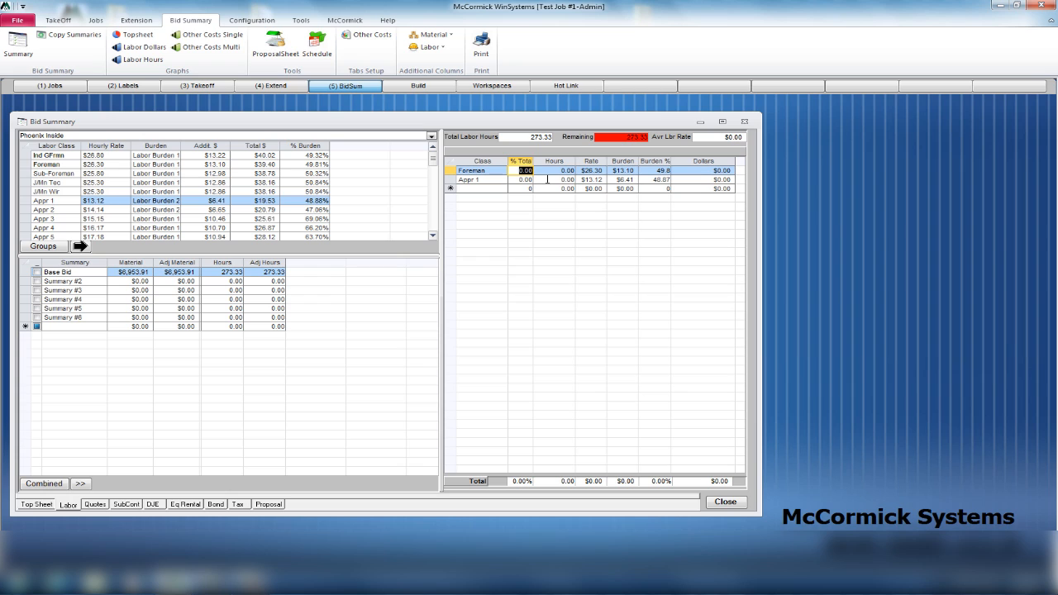
pyautogui.write('50')
pyautogui.click(521, 180)
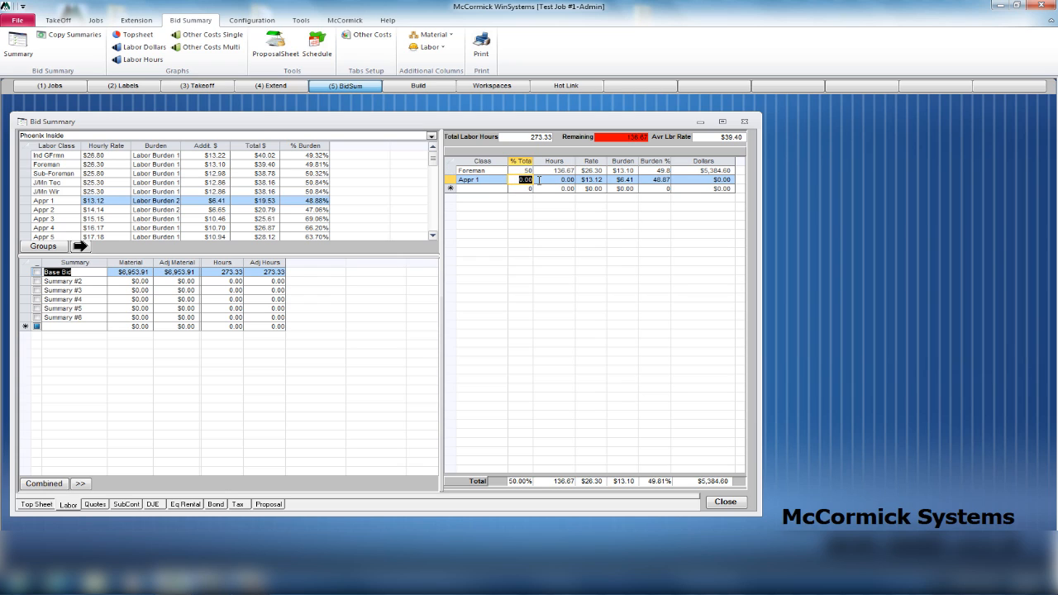
pyautogui.write('50')
pyautogui.click(542, 190)
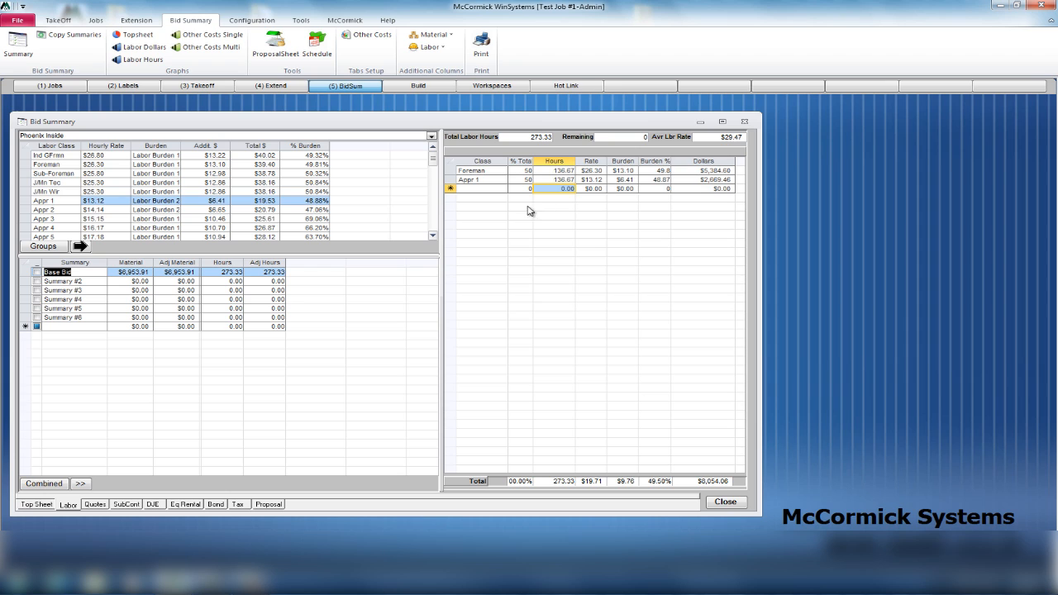
# Check the $8,054.06 labor cost on the Top Sheet, then view the Supplier Quotes list.
pyautogui.click(36, 506)
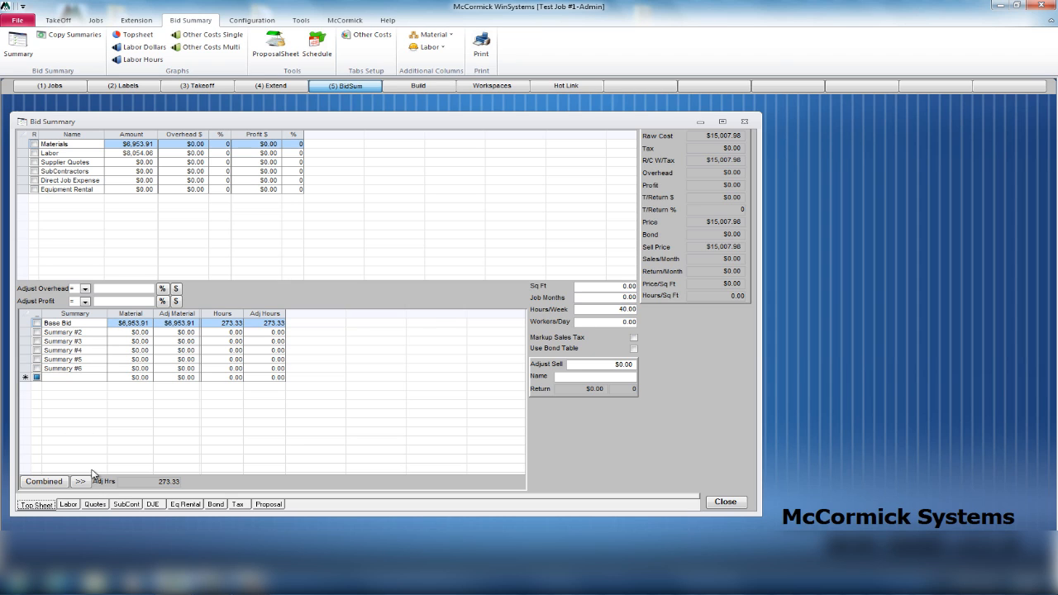
pyautogui.click(95, 504)
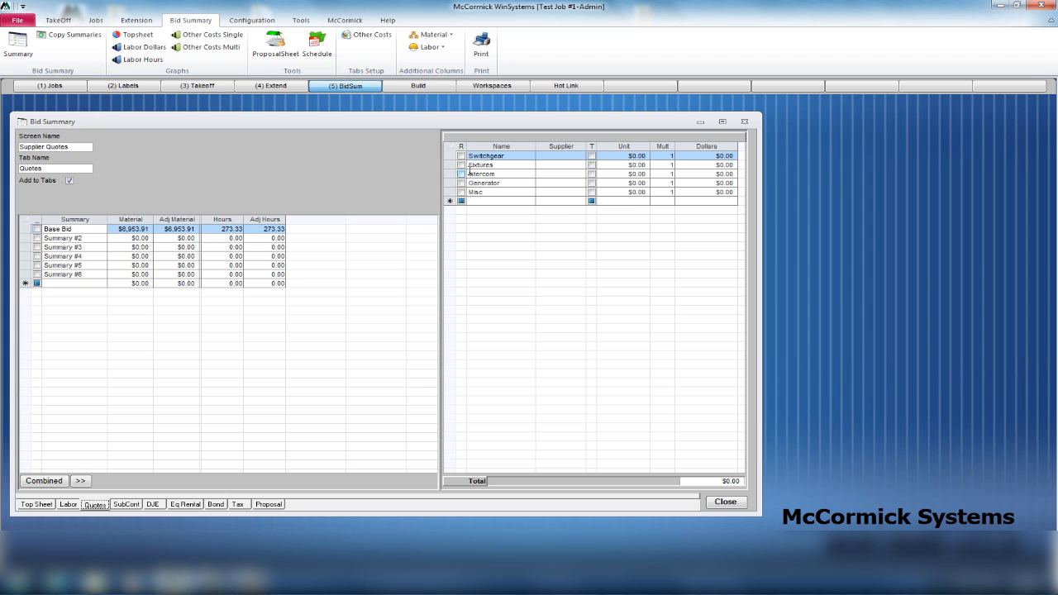
# Enter a $1,800 unit price for the Fixtures supplier quote.
pyautogui.click(608, 165)
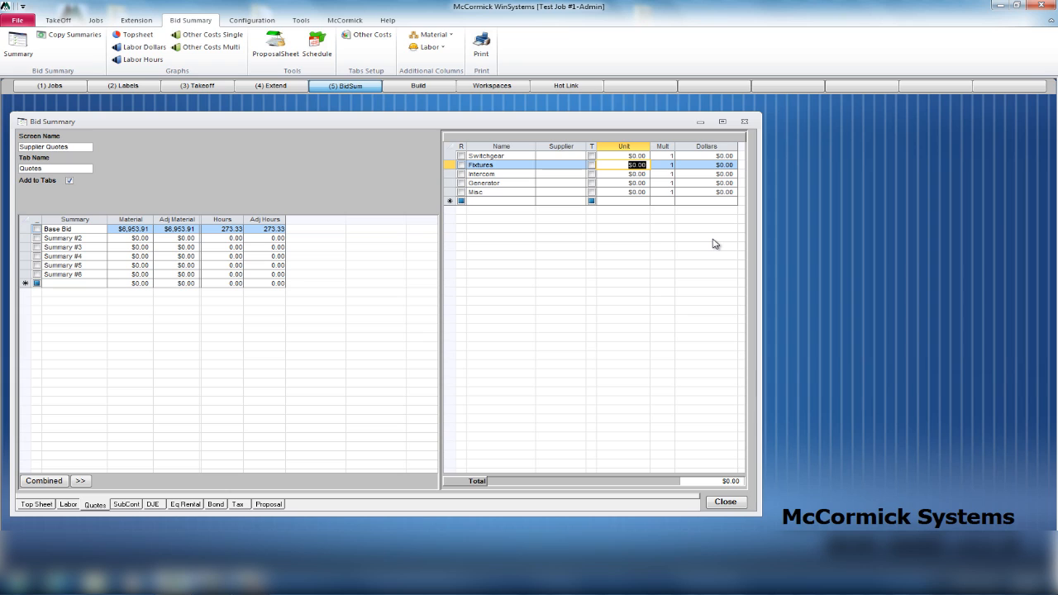
pyautogui.write('1800')
pyautogui.press('Tab')
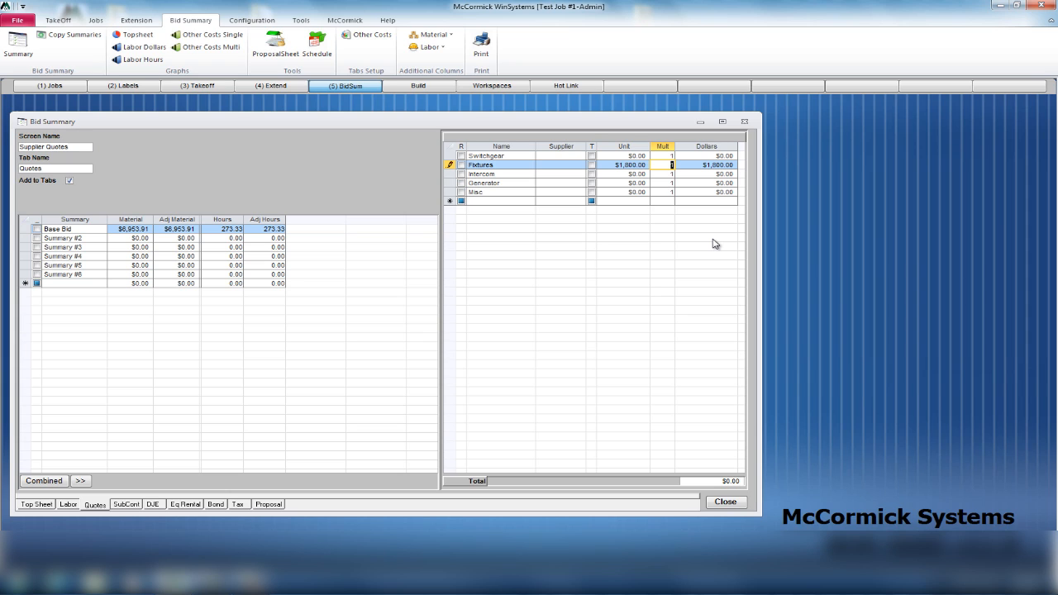
pyautogui.press('Down')
pyautogui.press('Down')
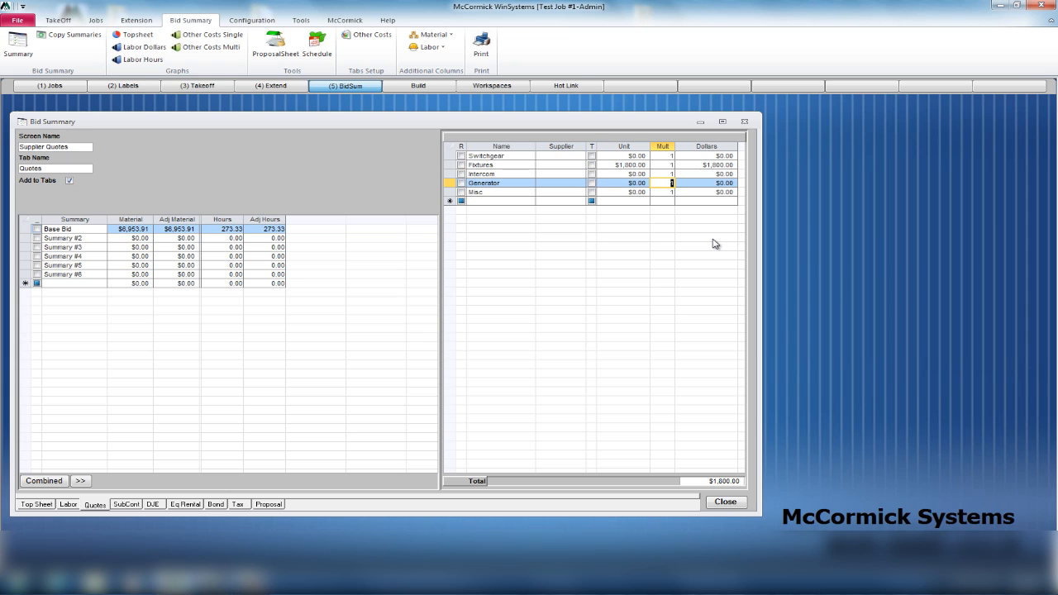
pyautogui.press('Up')
pyautogui.press('Left')
# Price the Misc quote at $500 and confirm the $2,300 supplier quotes total on the Top Sheet.
pyautogui.press('Down')
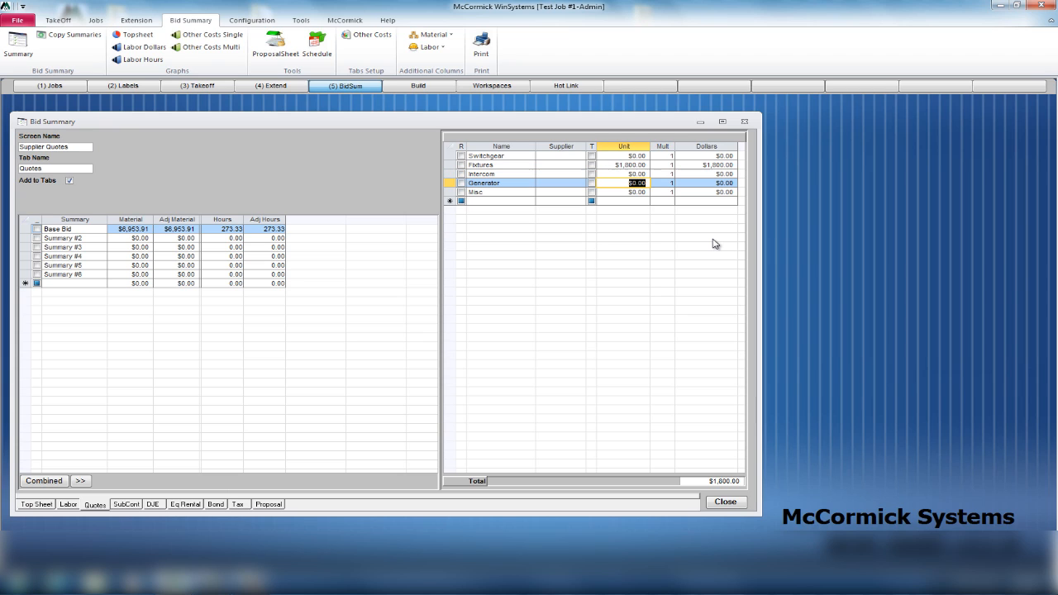
pyautogui.press('Down')
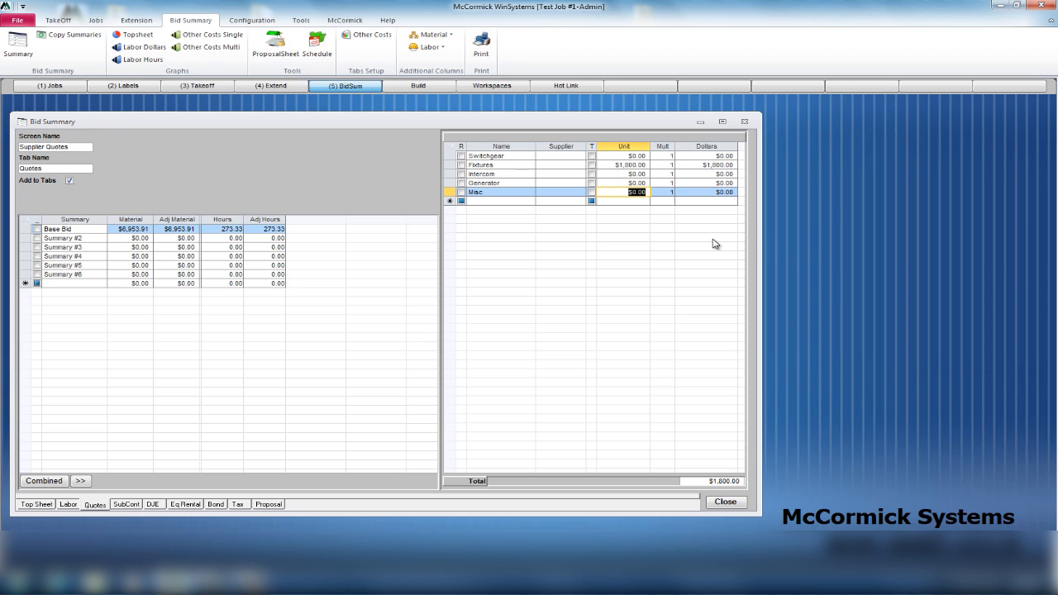
pyautogui.press('Down')
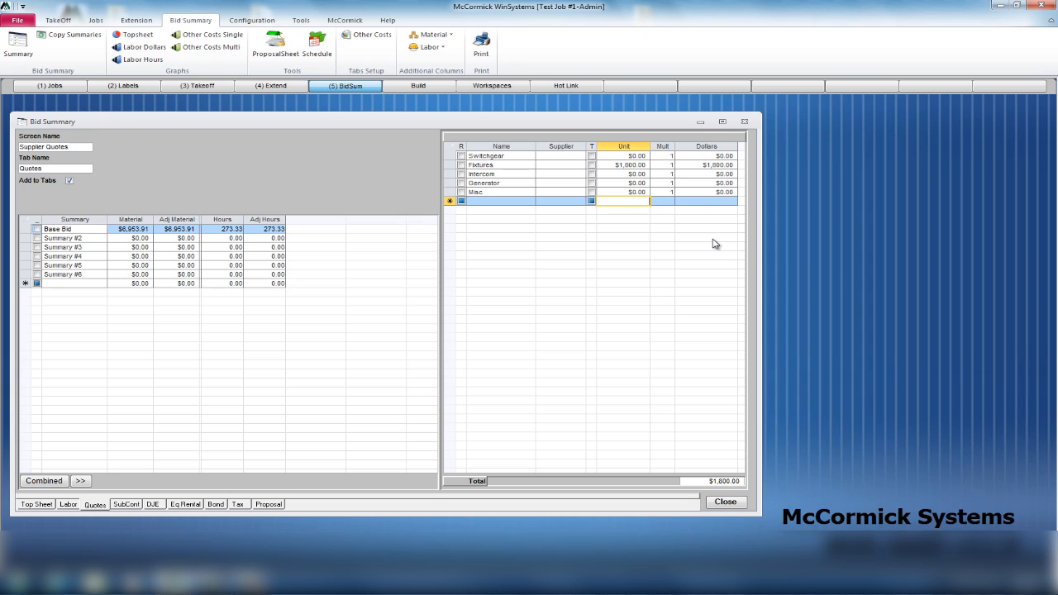
pyautogui.press('Up')
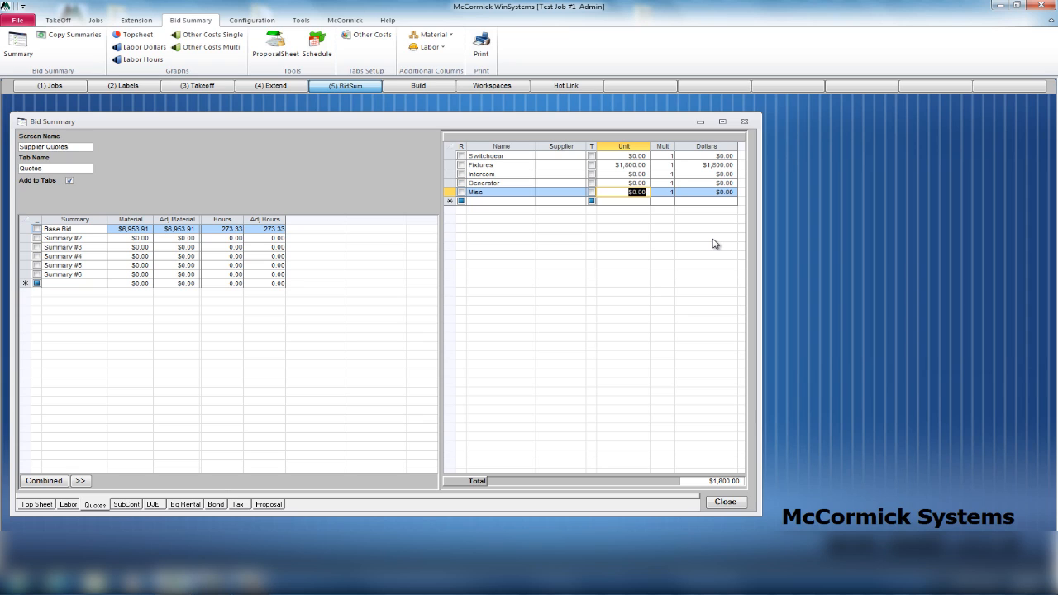
pyautogui.write('500')
pyautogui.press('Tab')
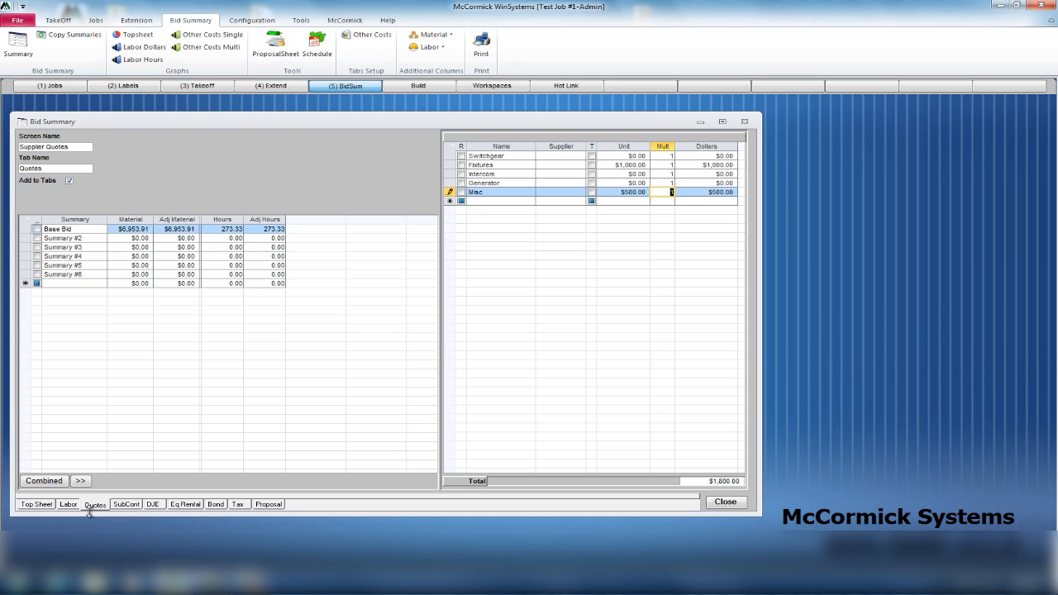
pyautogui.click(35, 505)
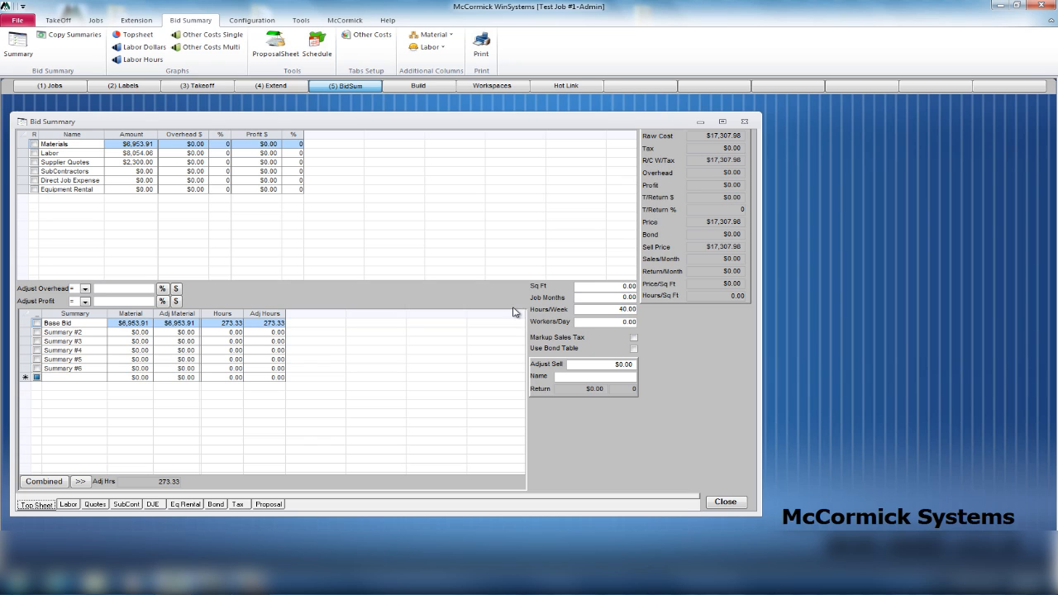
pyautogui.click(126, 504)
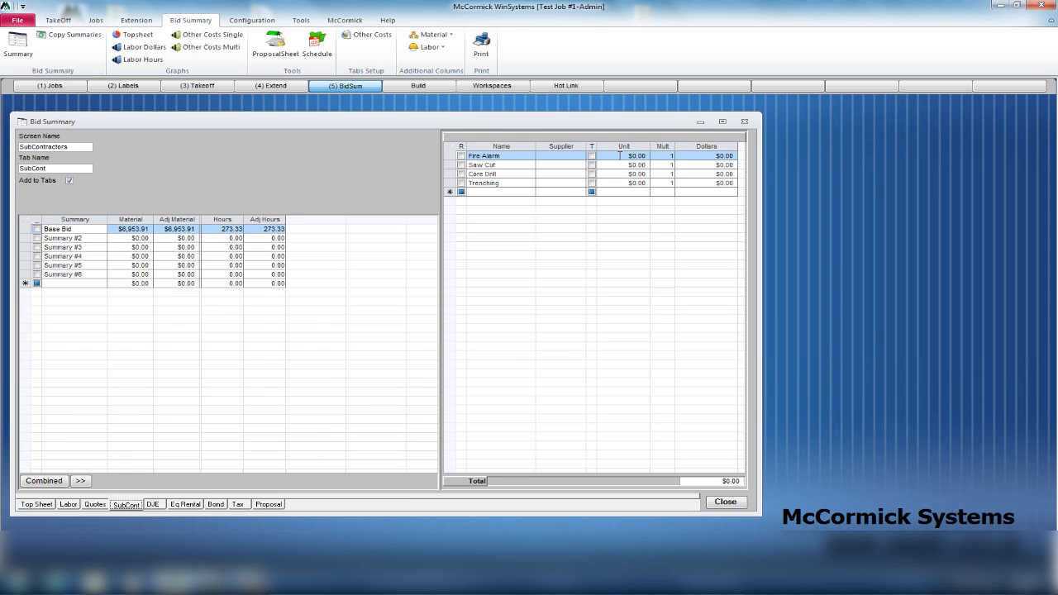
# Enter $1,200 as the Fire Alarm subcontract unit price.
pyautogui.click(614, 156)
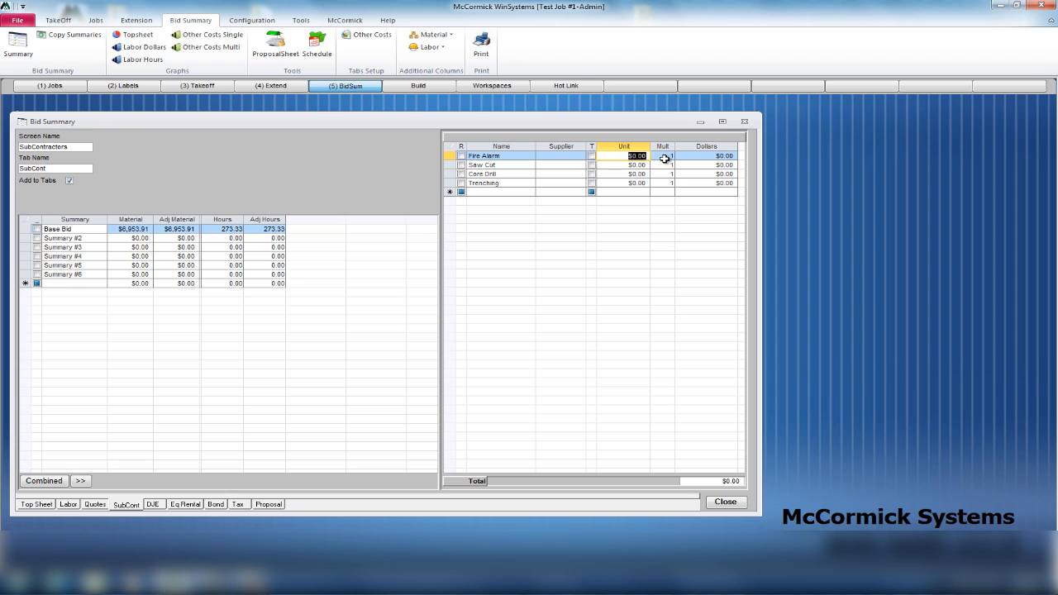
pyautogui.write('1200')
pyautogui.click(638, 173)
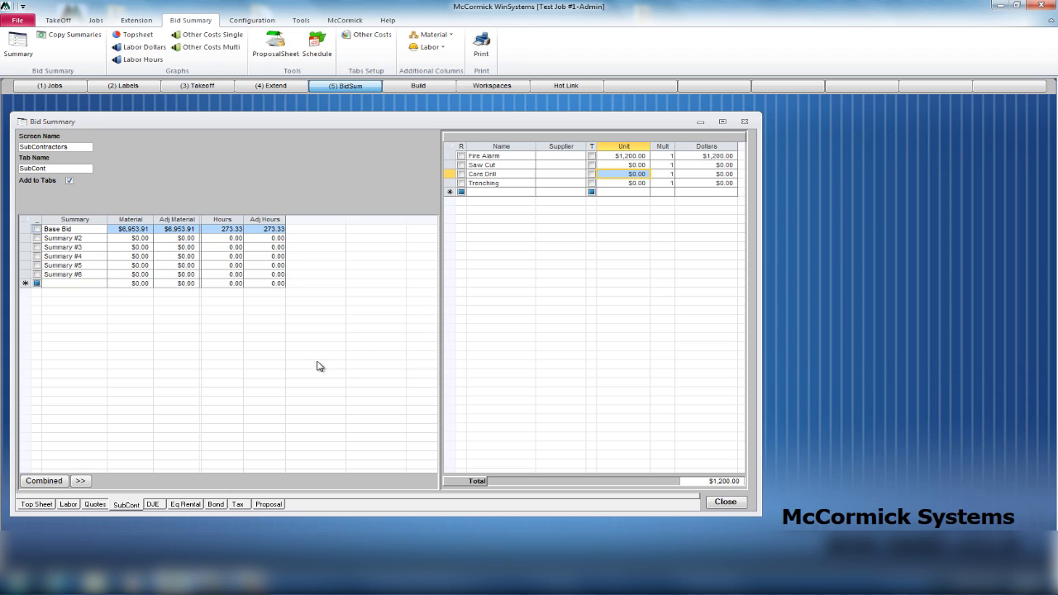
pyautogui.click(154, 505)
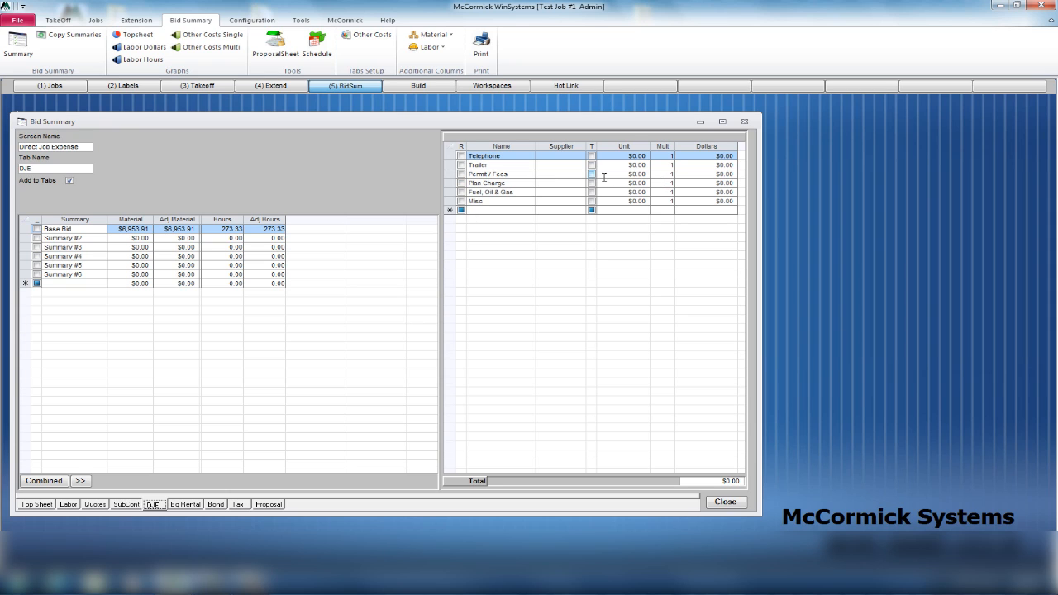
# Enter Permit / Fees at $800 and Fuel, Oil & Gas at $80 × 14 for $1,920 total.
pyautogui.click(615, 172)
pyautogui.write('8')
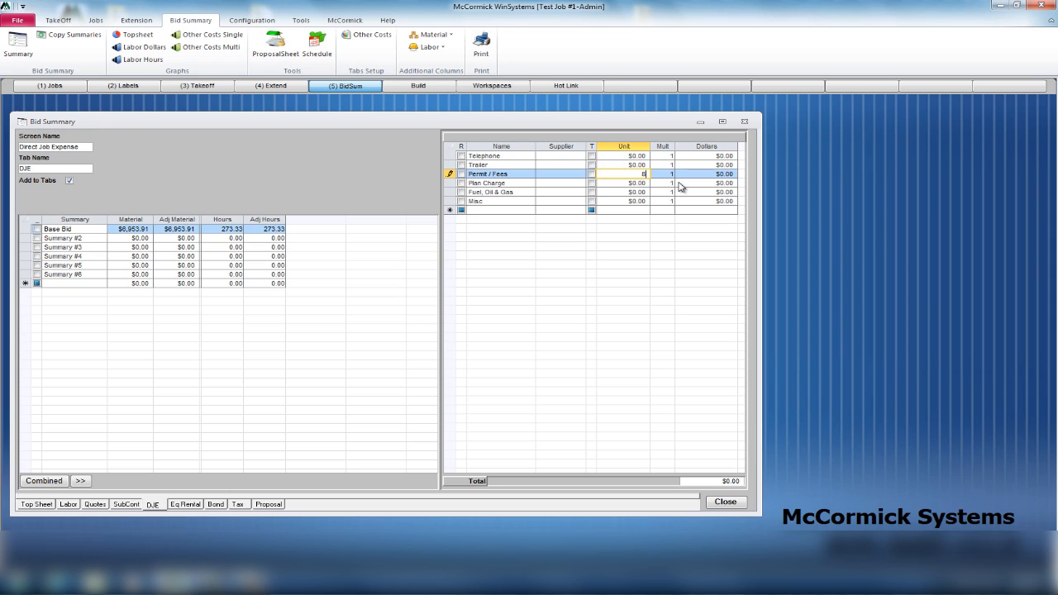
pyautogui.press('Return')
pyautogui.press('Return')
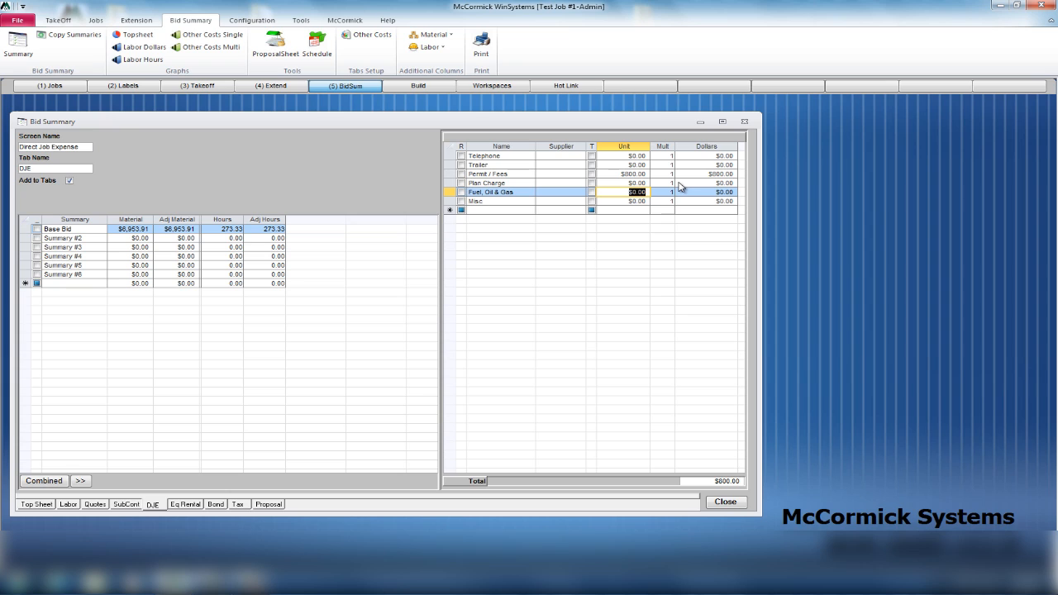
pyautogui.write('80')
pyautogui.click(672, 193)
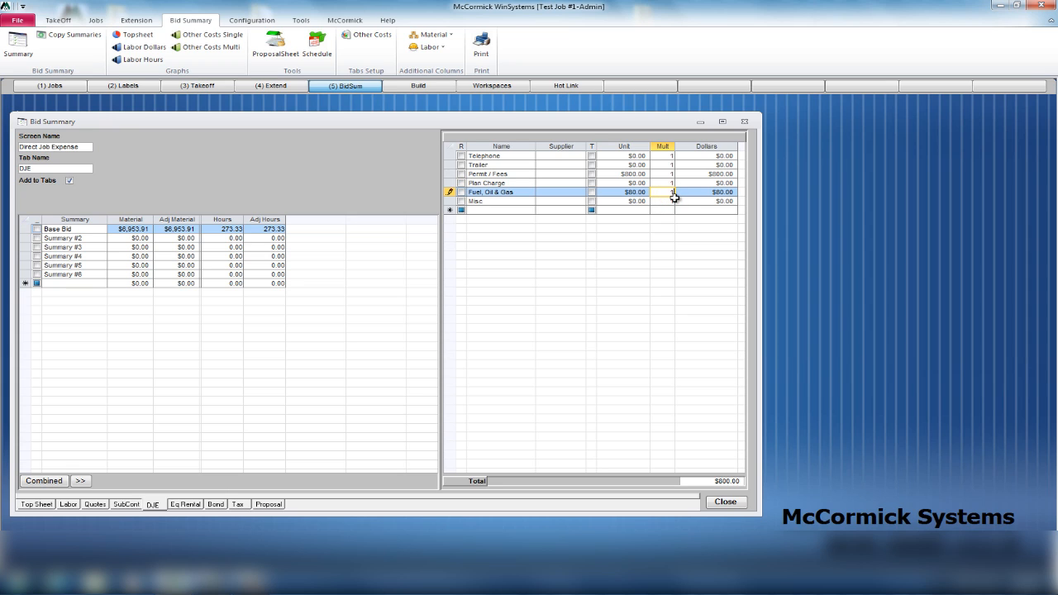
pyautogui.write('4')
pyautogui.click(664, 209)
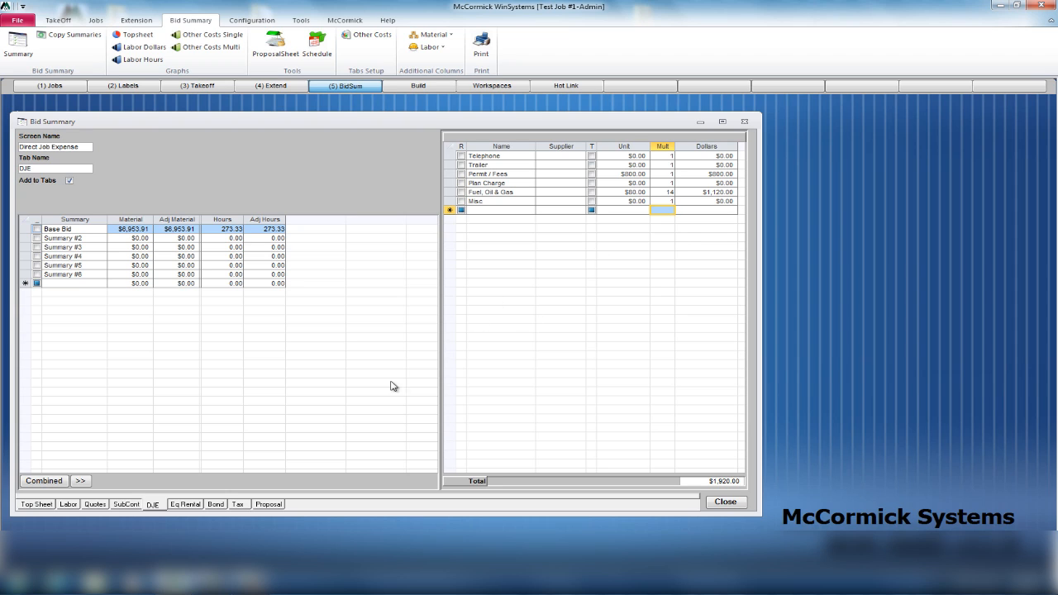
# Review the equipment rental items, then view the Bond Table with its single $0.00–$0.01 row.
pyautogui.click(185, 505)
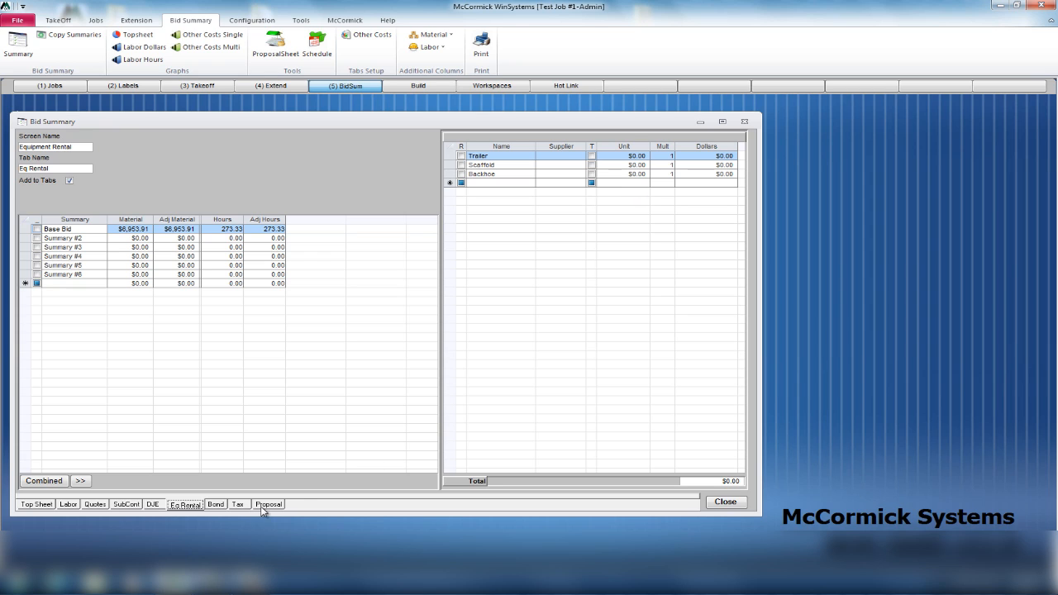
pyautogui.click(217, 505)
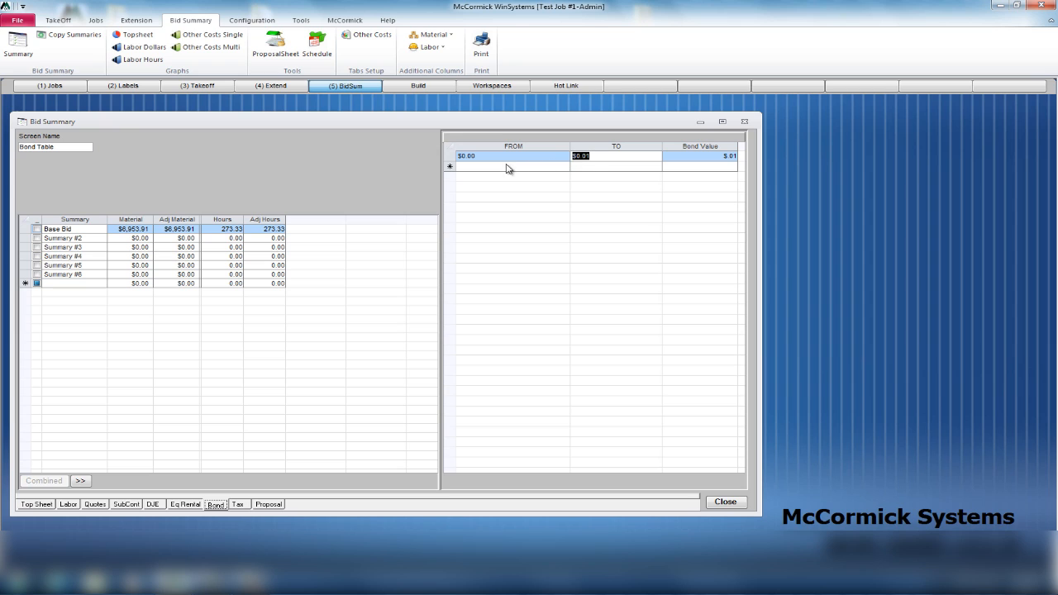
# Set the first bond tier to go up to $100,000 at 5%.
pyautogui.click(593, 155)
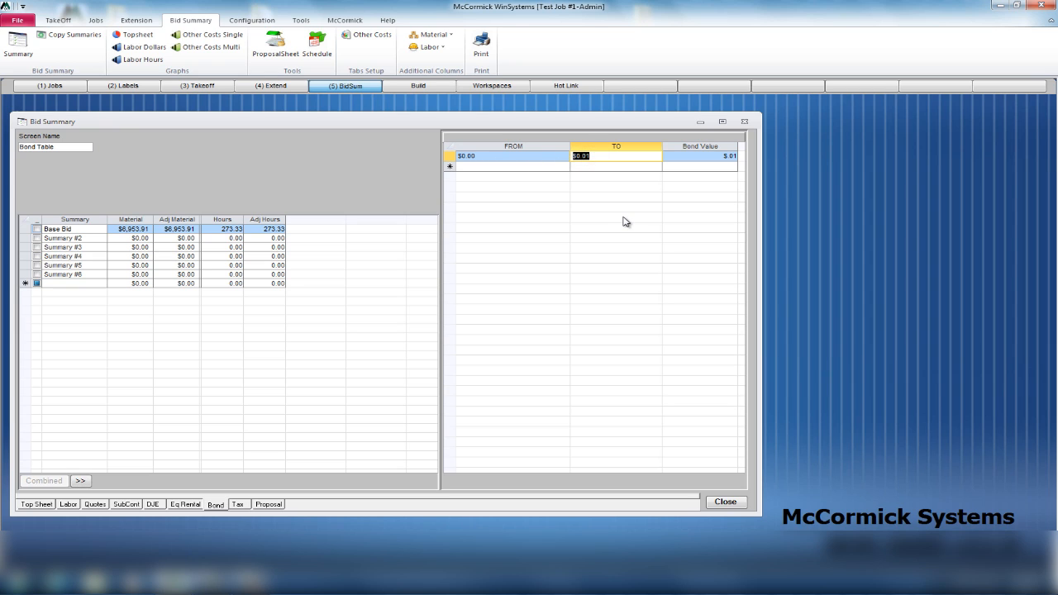
pyautogui.write('100,00')
pyautogui.press('Tab')
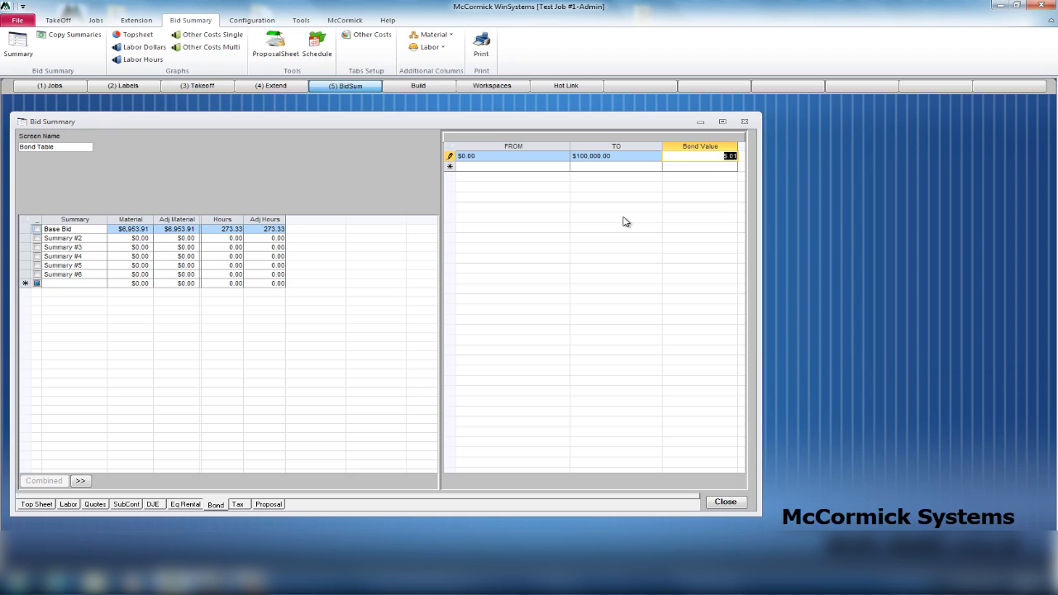
pyautogui.write('5')
pyautogui.click(595, 167)
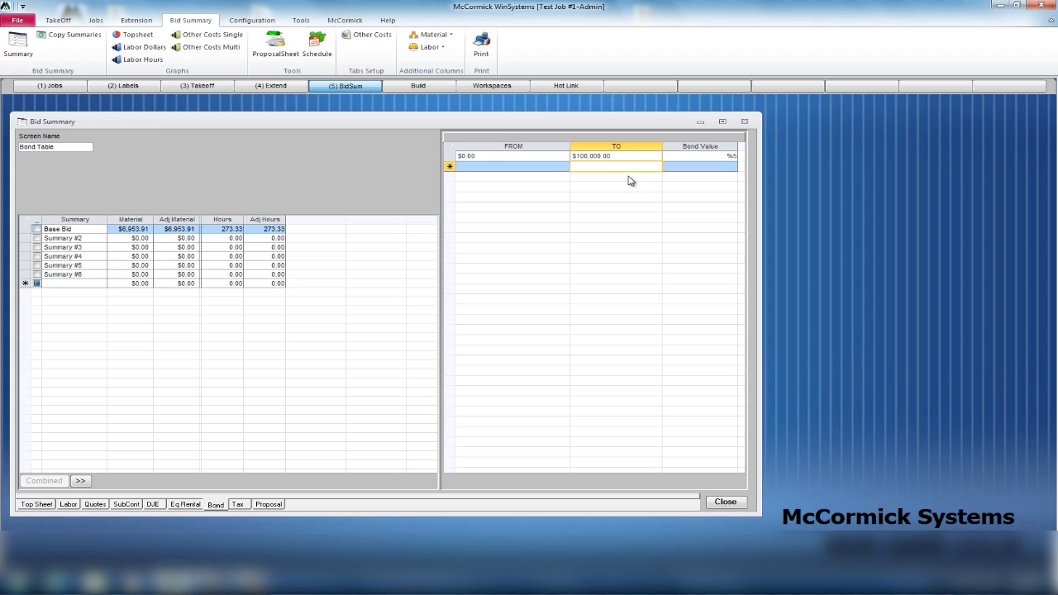
# Add a second bond tier up to $1,000,000 at 3%.
pyautogui.write('1')
pyautogui.write('0')
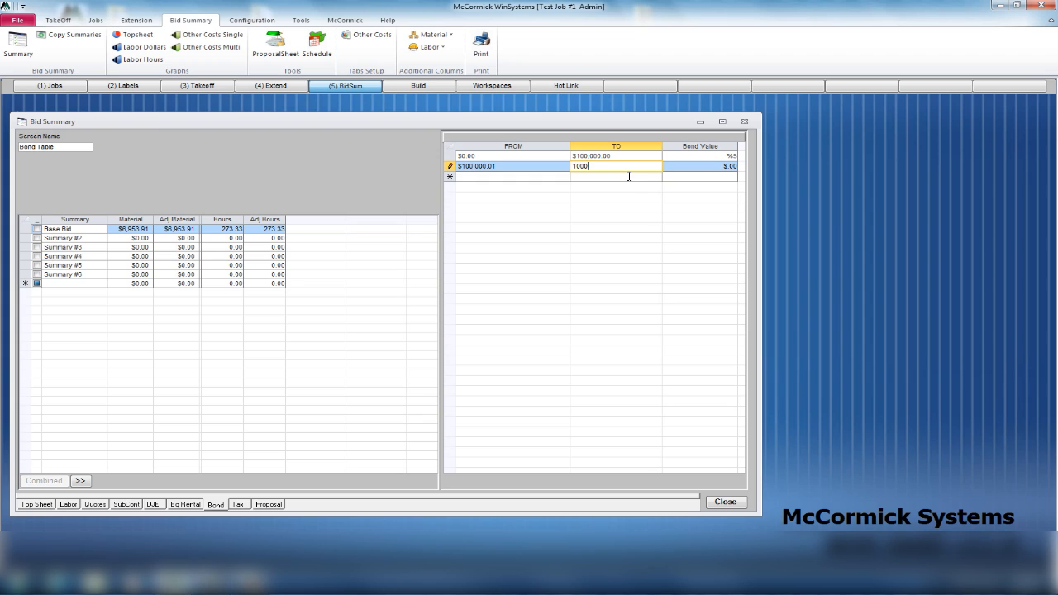
pyautogui.write(',000,000')
pyautogui.press('Return')
pyautogui.press('BackSpace')
pyautogui.press('Tab')
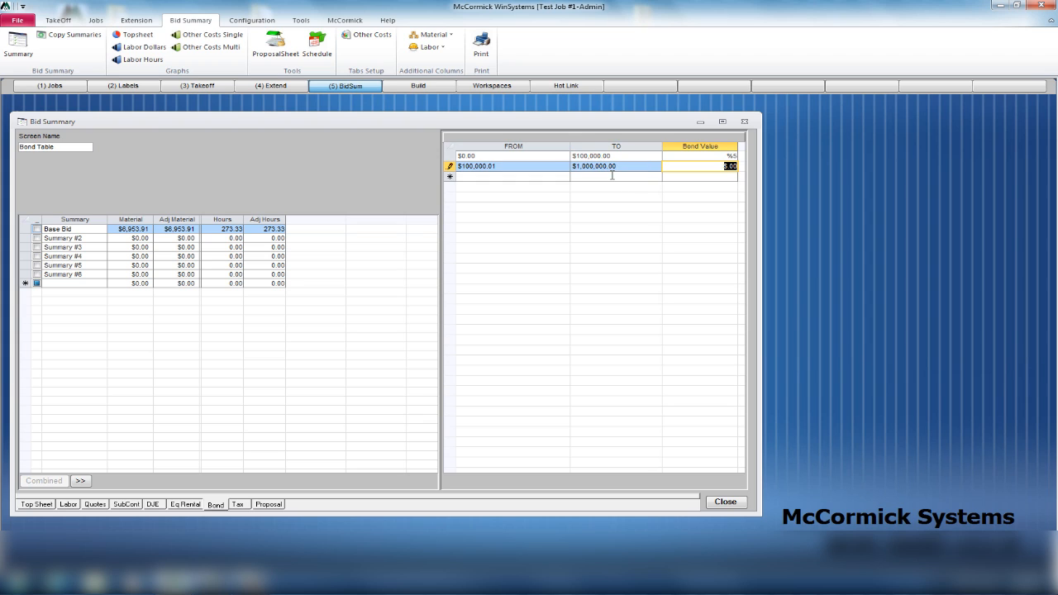
pyautogui.moveTo(709, 170); pyautogui.dragTo(742, 171)
pyautogui.write('3')
pyautogui.click(624, 178)
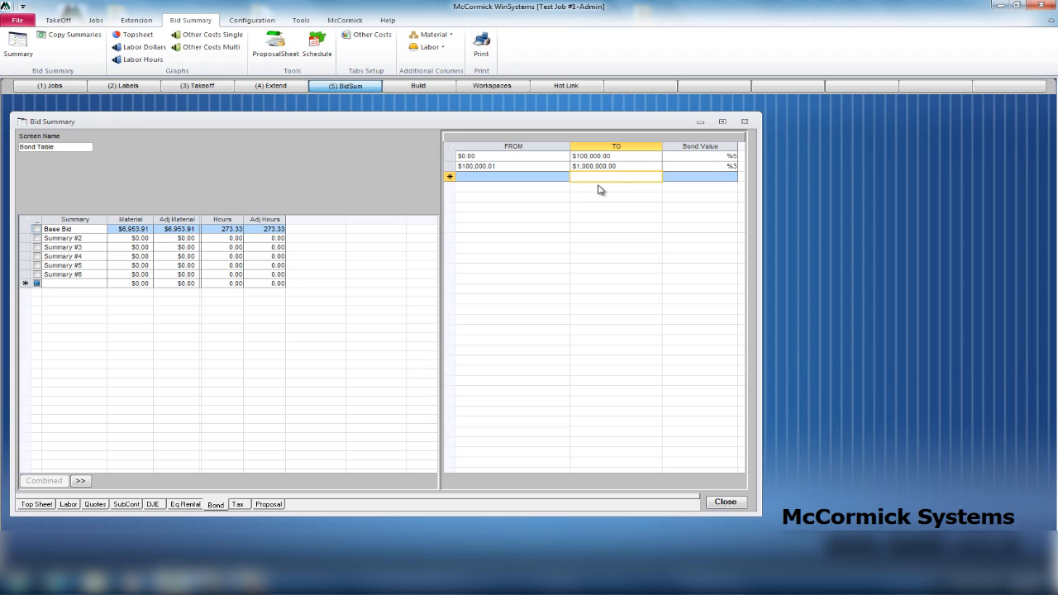
# Add a third bond tier up to $5,000,000 at 1%.
pyautogui.write('$5,')
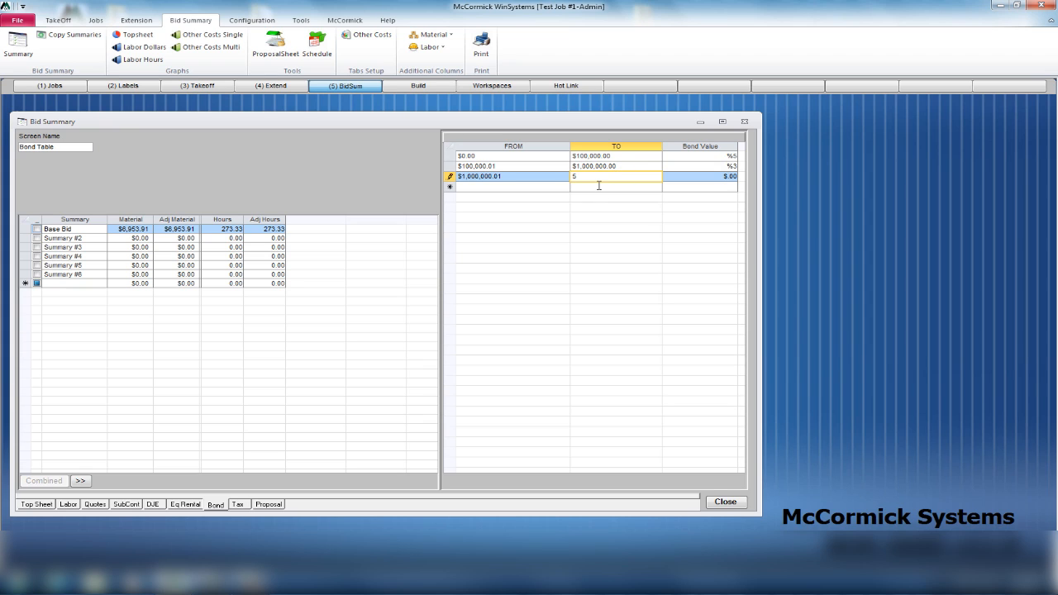
pyautogui.write('000,000')
pyautogui.press('Tab')
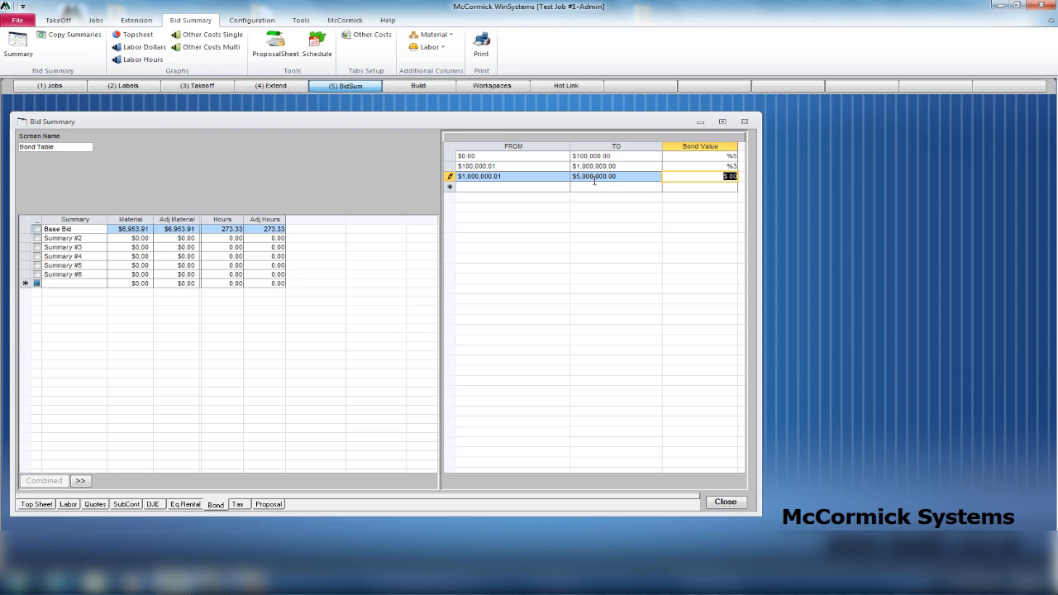
pyautogui.click(711, 179)
pyautogui.write('1')
pyautogui.press('Return')
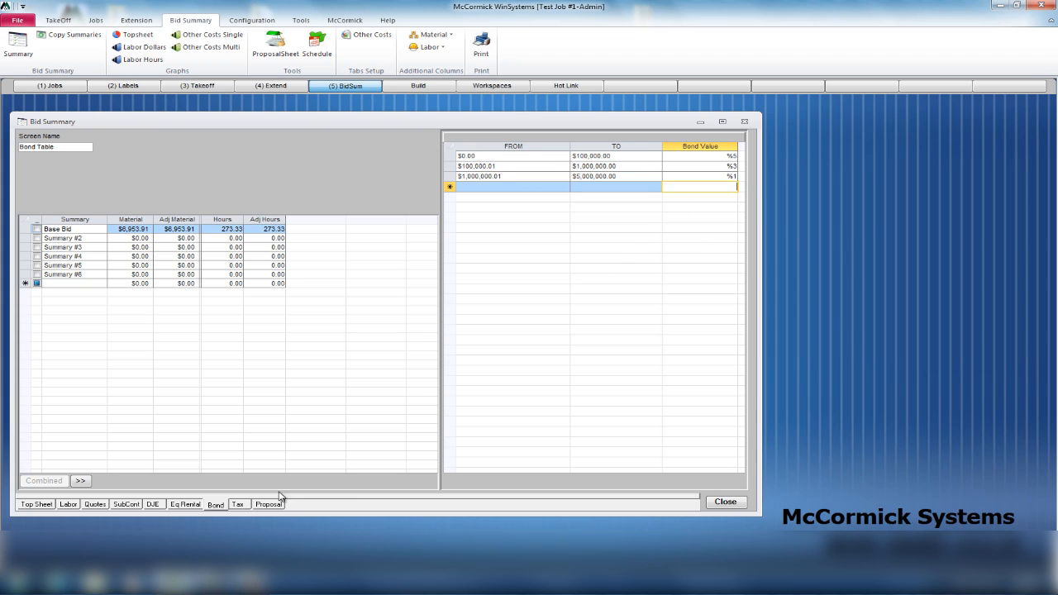
# Set the Materials tax rate to 8.8% ($611.94 tax), then bring up the Supplier Quotes list.
pyautogui.click(238, 504)
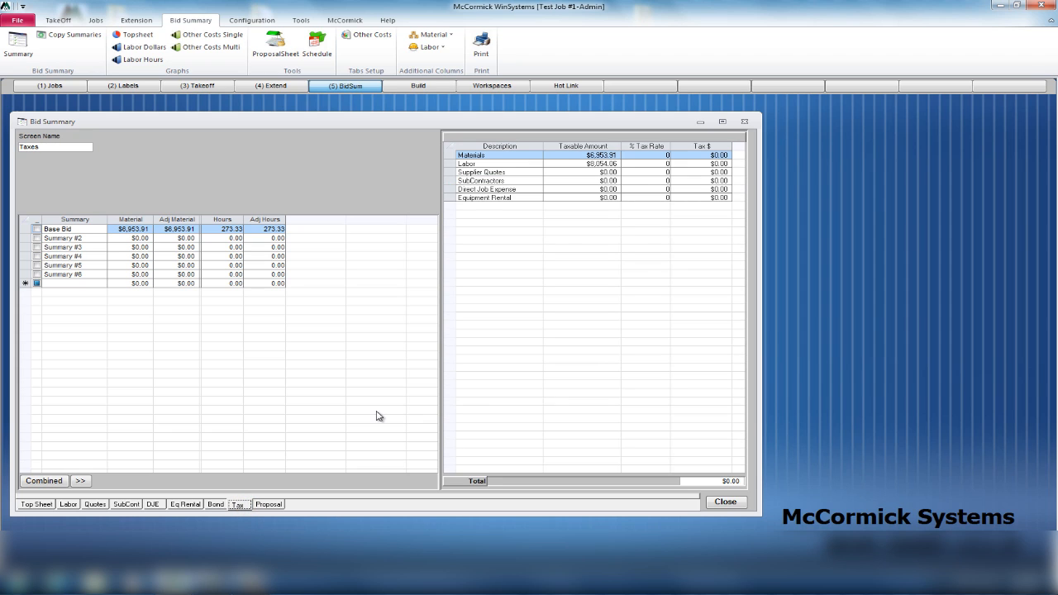
pyautogui.click(657, 155)
pyautogui.press('Return')
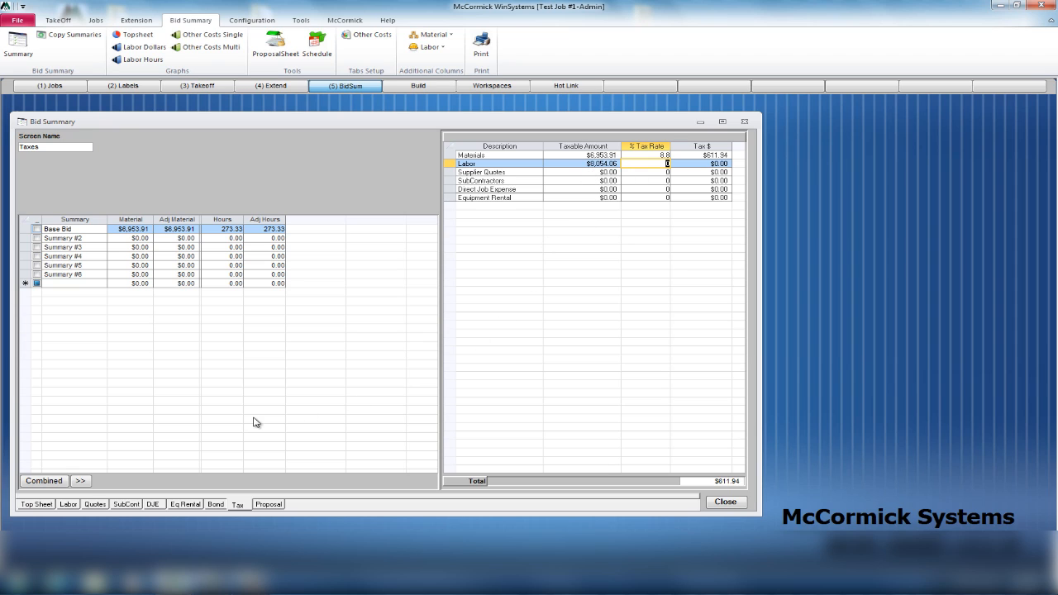
pyautogui.click(95, 504)
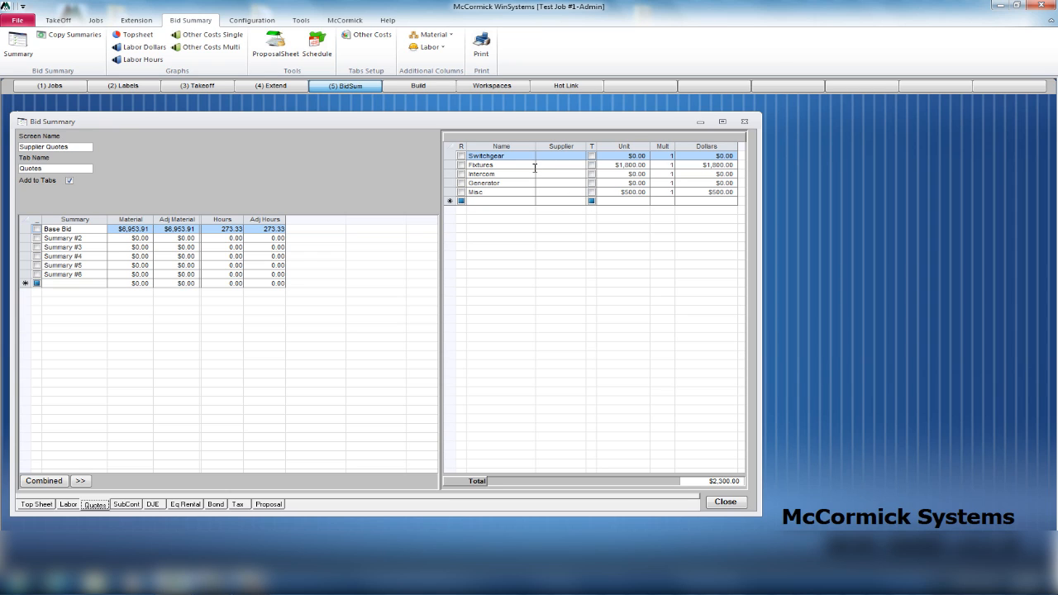
# Flag the Fixtures and Misc quotes as taxable, giving $2,300.00 taxable supplier quotes.
pyautogui.click(595, 170)
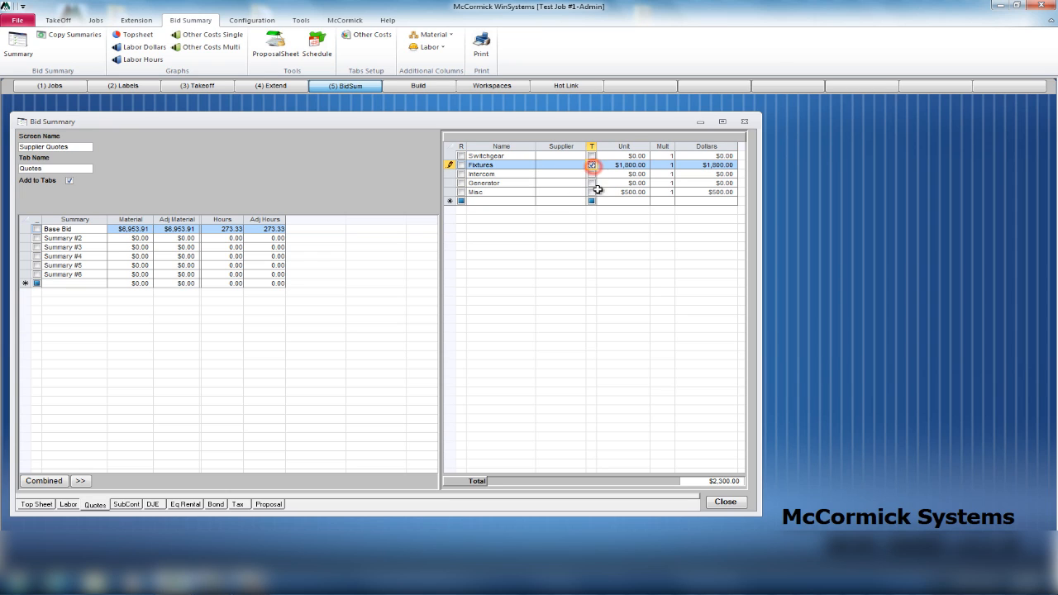
pyautogui.click(593, 191)
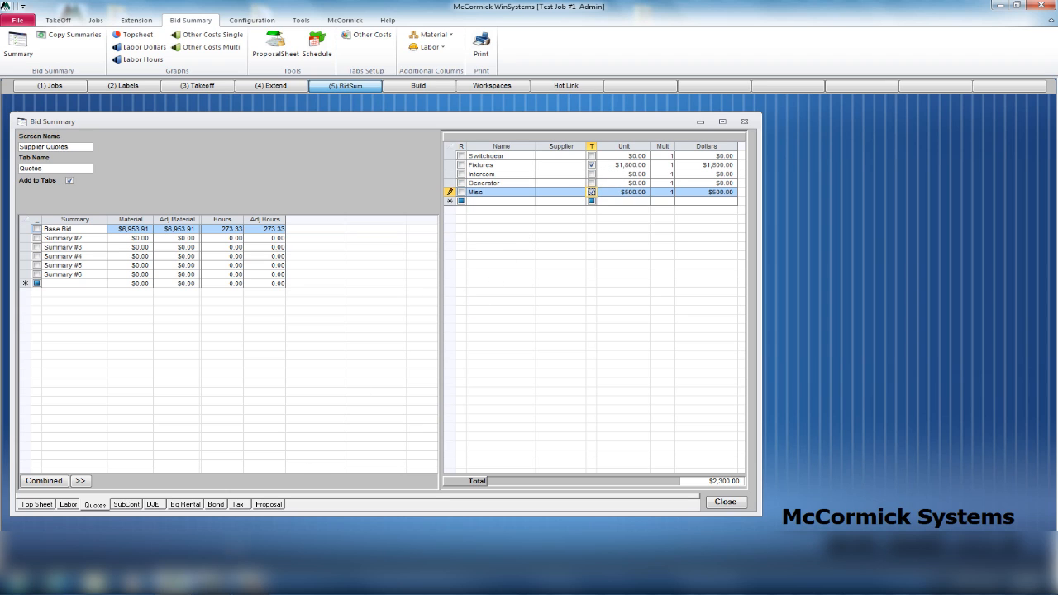
pyautogui.click(237, 504)
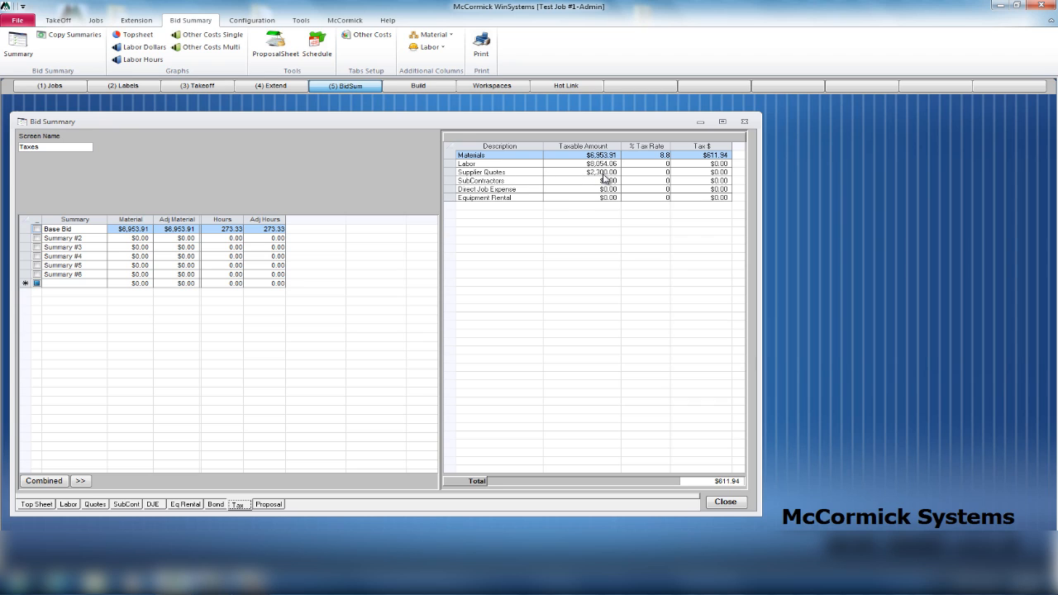
# Tax Supplier Quotes at 8.8% ($202.40), bringing total tax to $814.34 on the top sheet.
pyautogui.click(666, 172)
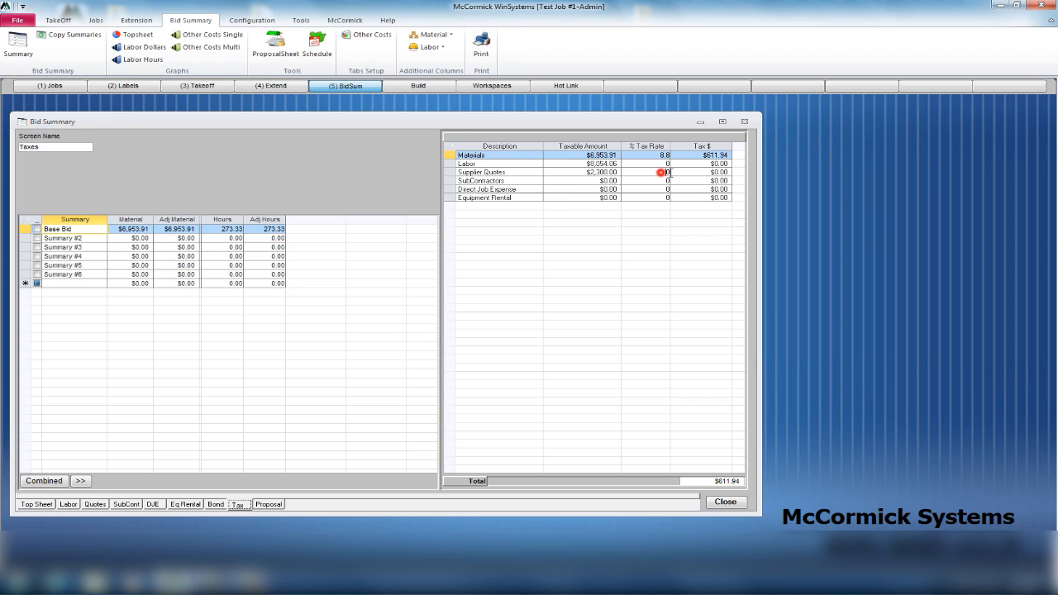
pyautogui.write('8')
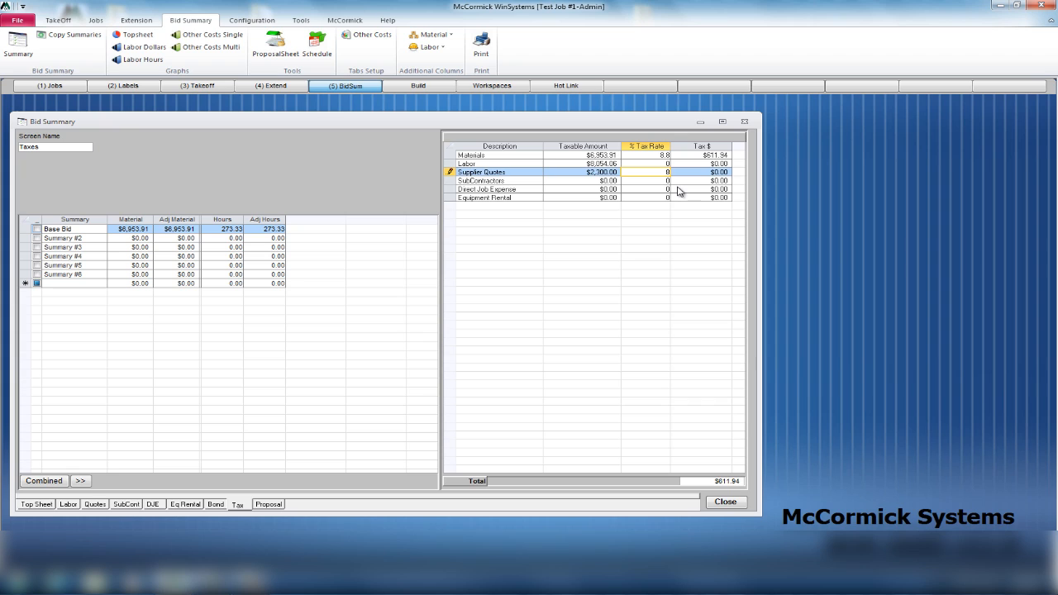
pyautogui.write('.8')
pyautogui.click(664, 199)
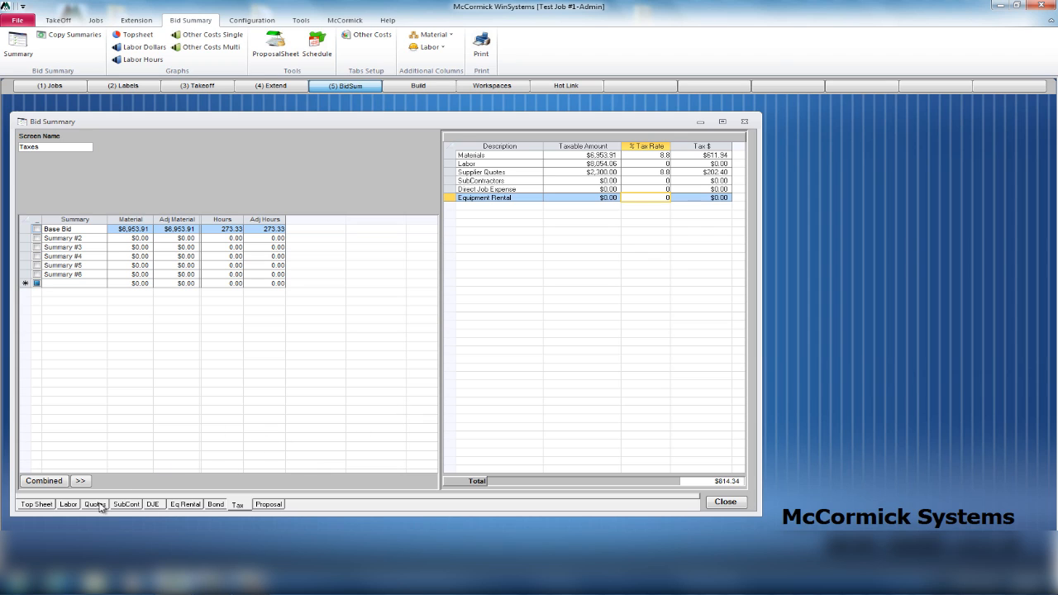
pyautogui.click(37, 504)
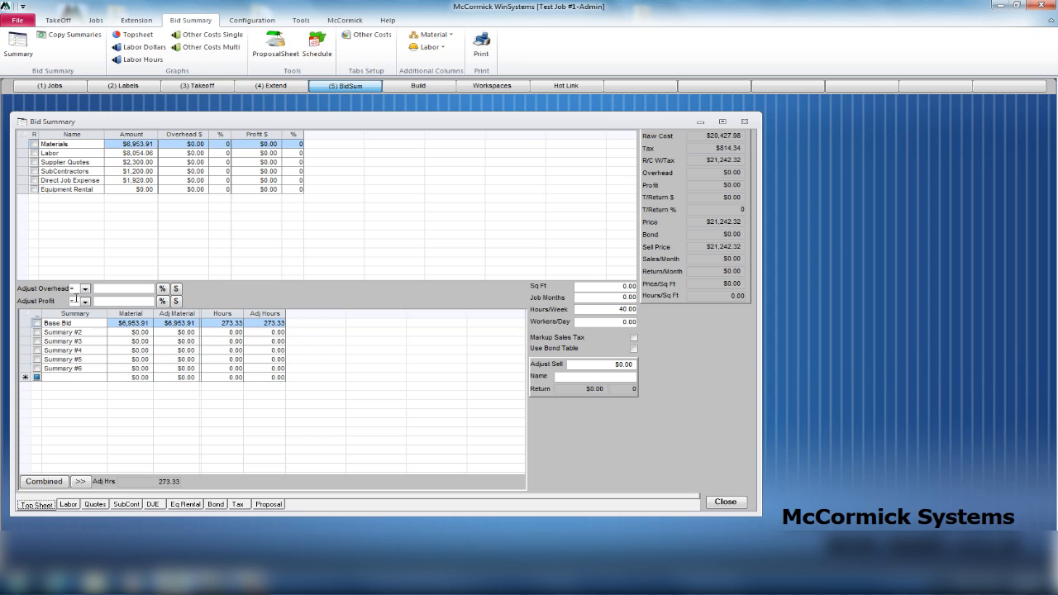
# Apply a 12% overhead and 13% profit markup to every cost line.
pyautogui.click(117, 289)
pyautogui.write('12')
pyautogui.click(163, 289)
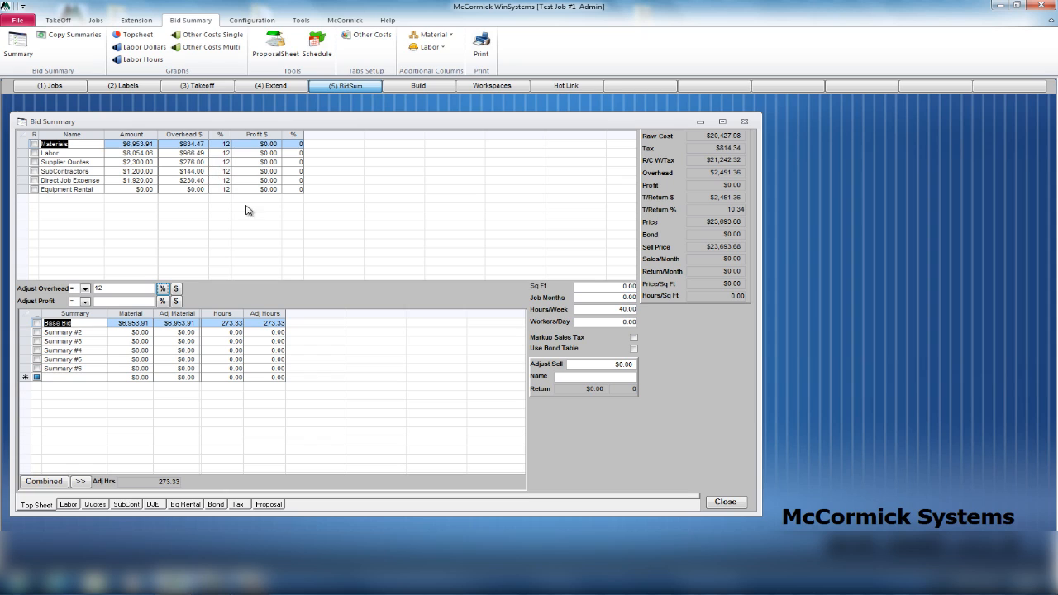
pyautogui.click(116, 301)
pyautogui.write('13')
pyautogui.click(162, 301)
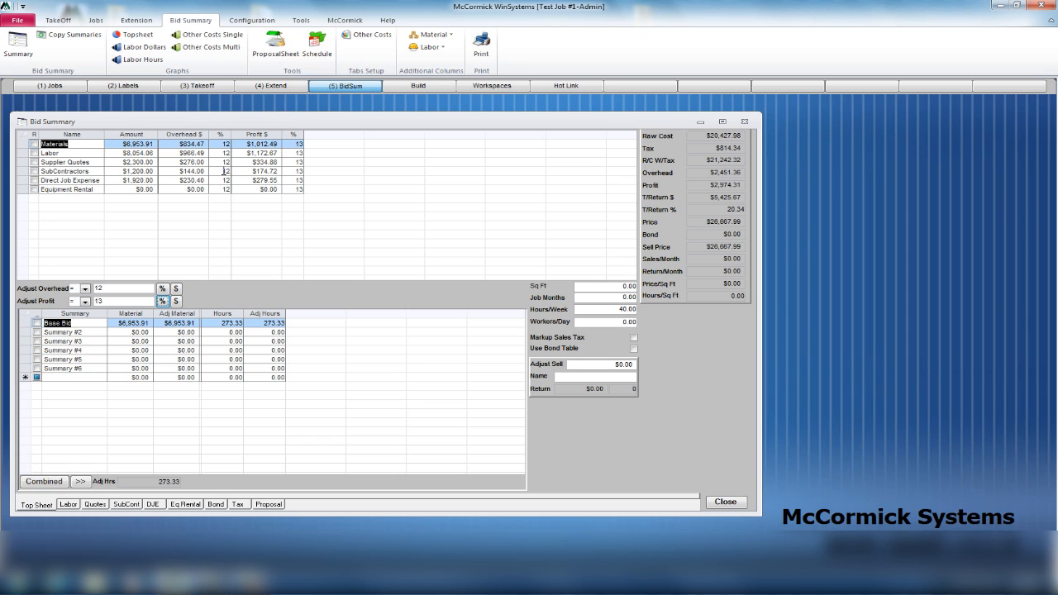
# Raise Labor overhead to 15% and Supplier Quotes profit to 17%.
pyautogui.click(225, 153)
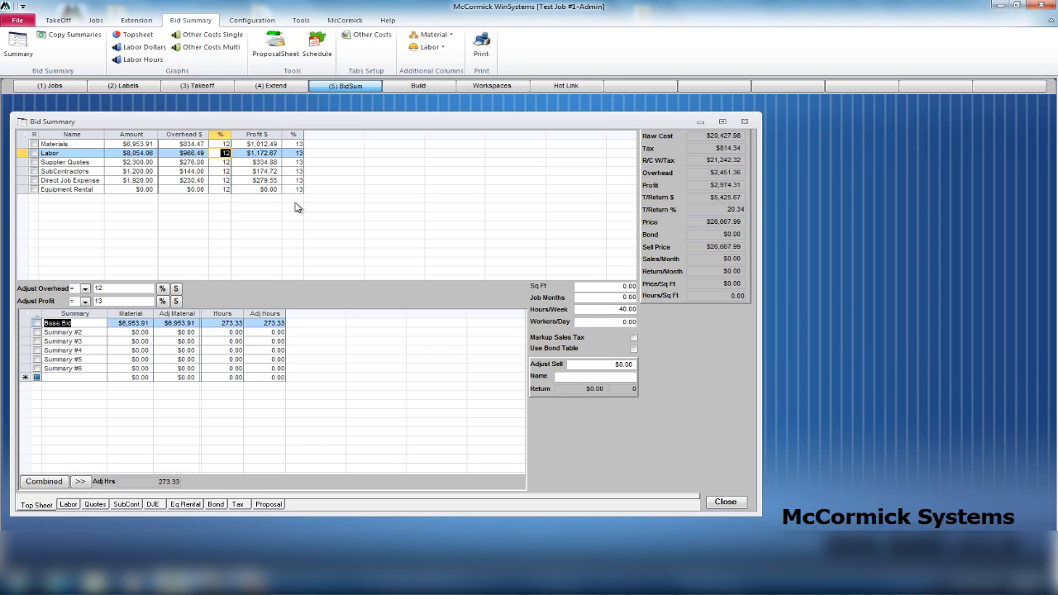
pyautogui.write('15')
pyautogui.click(289, 162)
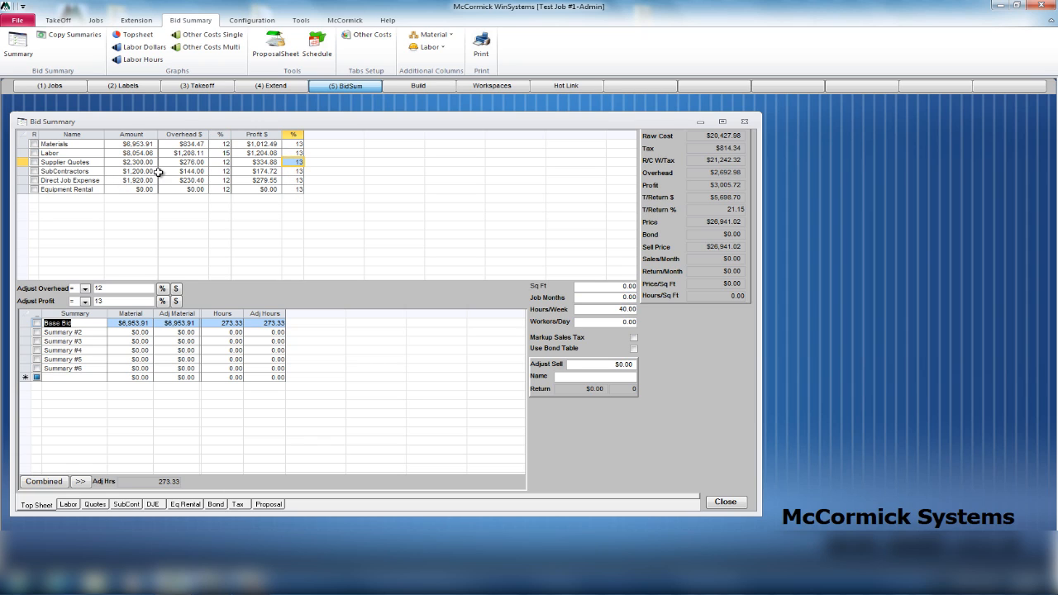
pyautogui.click(294, 163)
pyautogui.write('17')
pyautogui.press('Return')
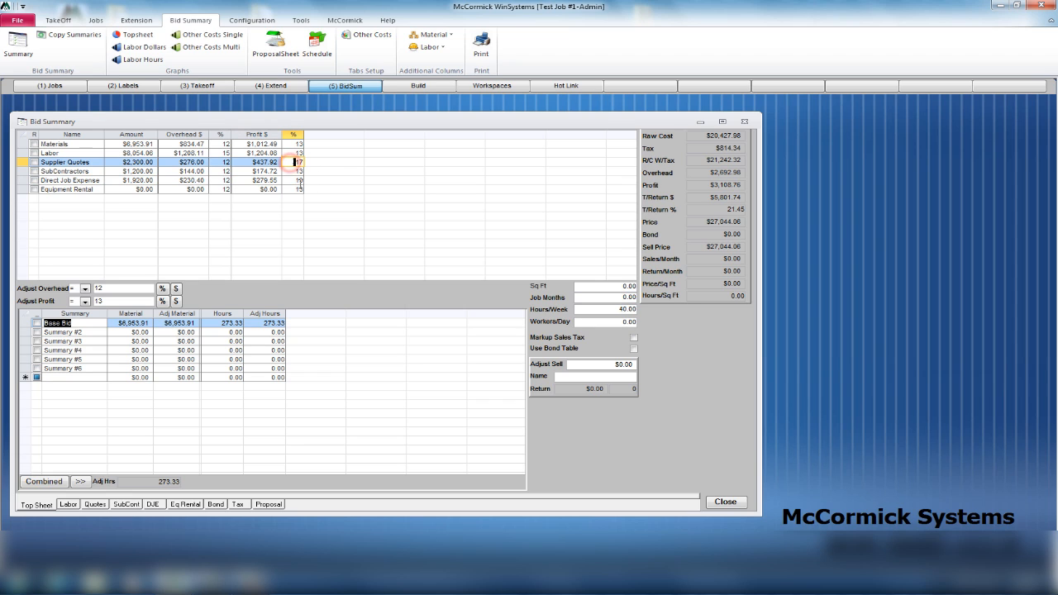
pyautogui.click(266, 180)
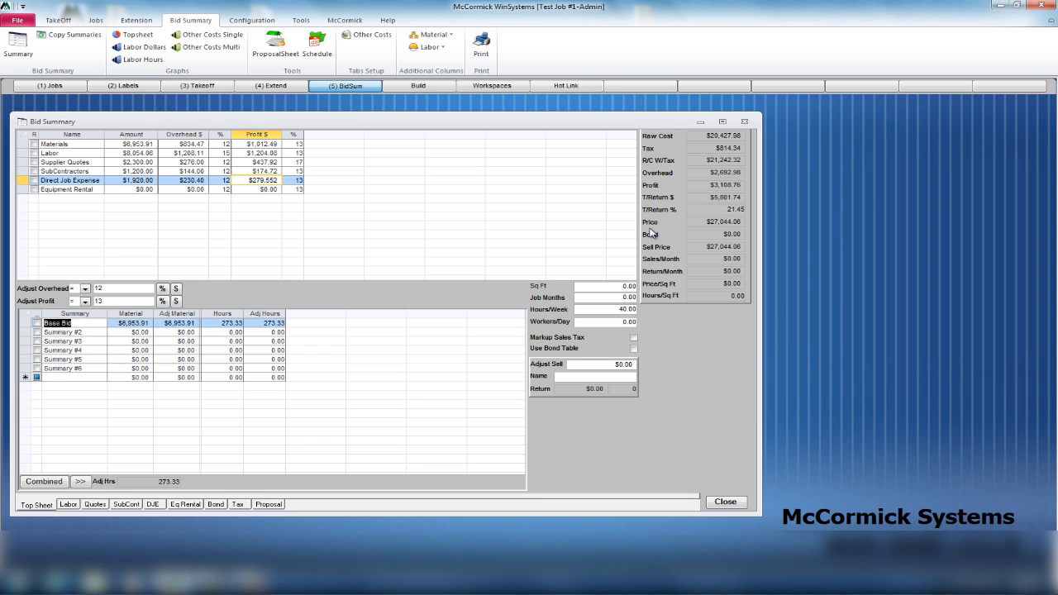
# Turn on Use Bond Table and set 1,200 sq ft with 1 job month.
pyautogui.click(634, 349)
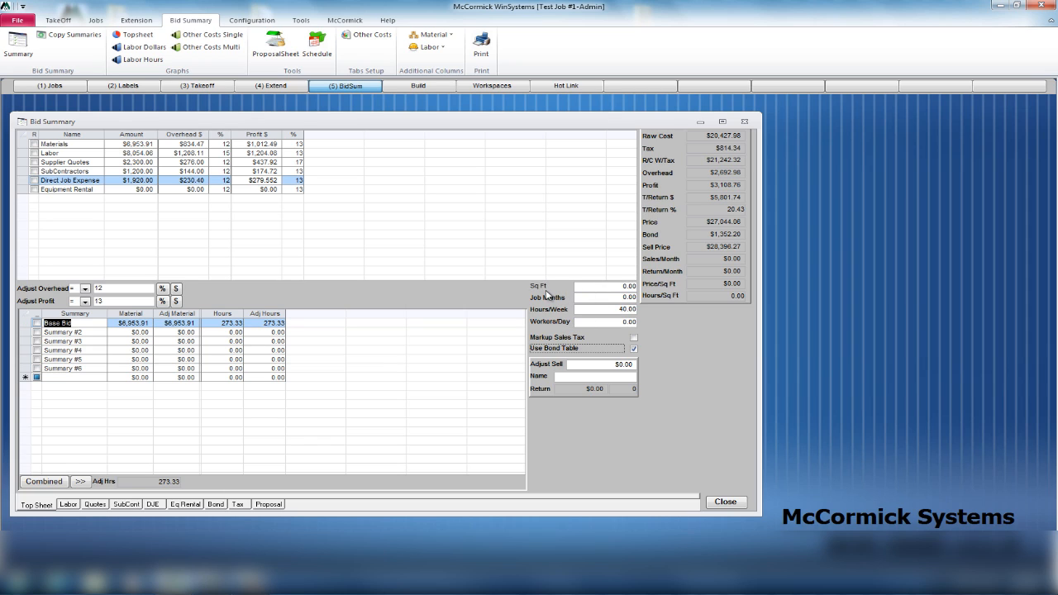
pyautogui.click(620, 286)
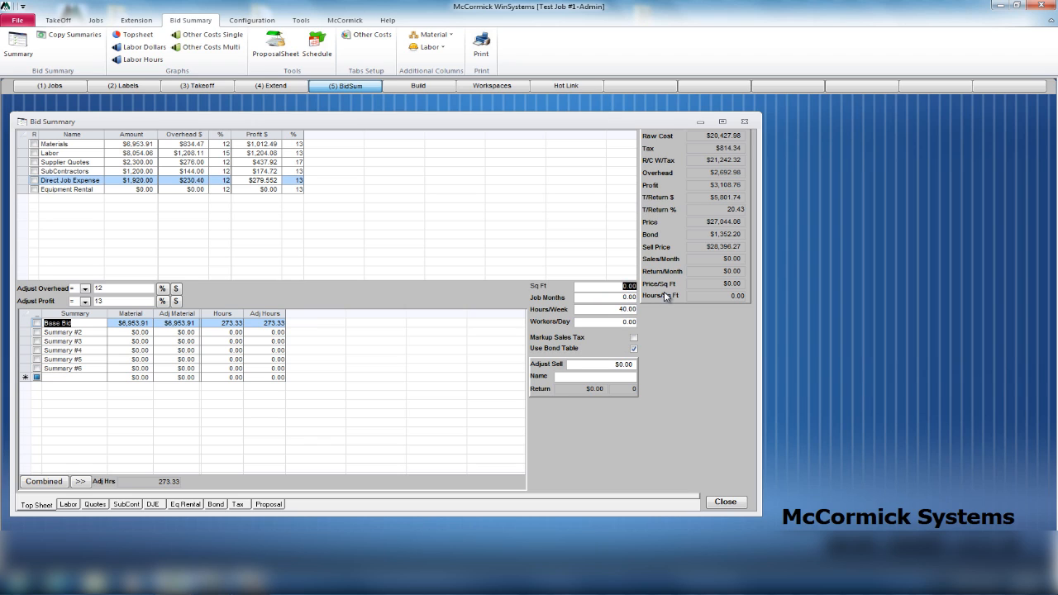
pyautogui.write('1,20')
pyautogui.click(608, 297)
pyautogui.write('1')
pyautogui.click(598, 310)
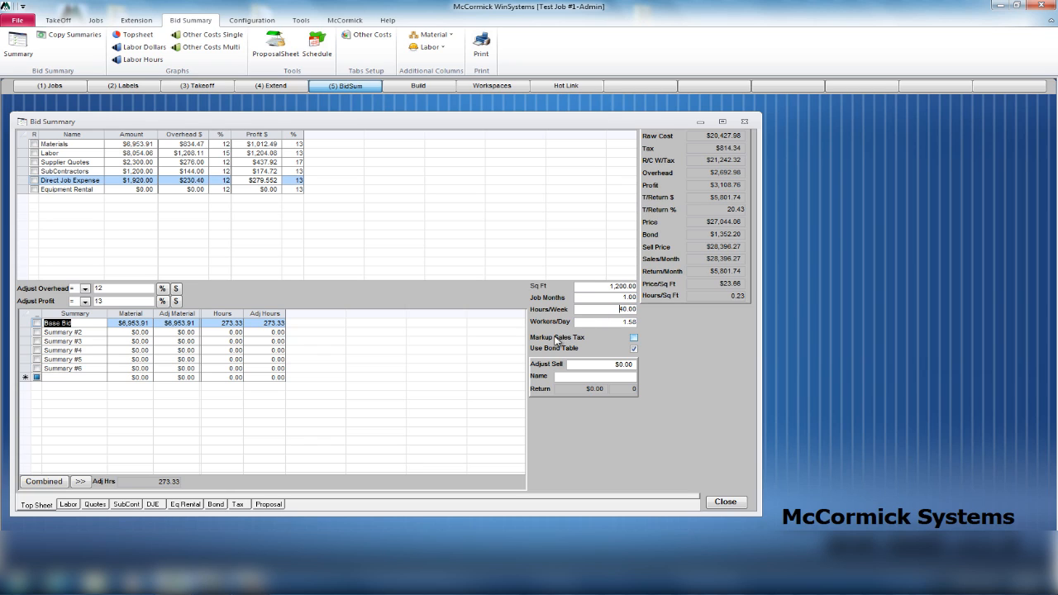
# Enter 3 workers per day and refresh totals, cutting the job to 0.53 months.
pyautogui.click(612, 324)
pyautogui.write('3')
pyautogui.click(607, 309)
pyautogui.click(339, 86)
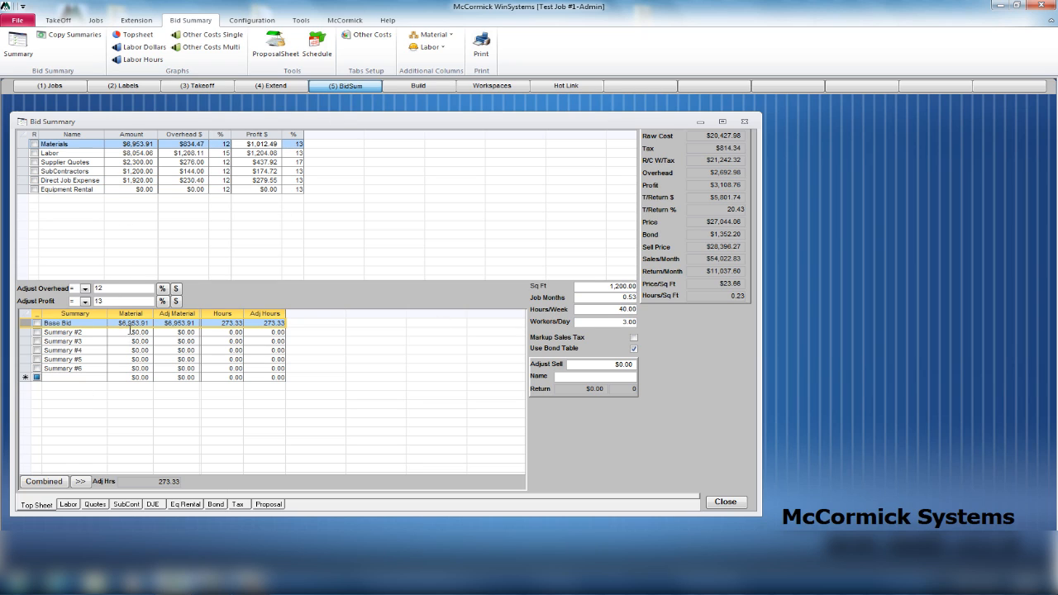